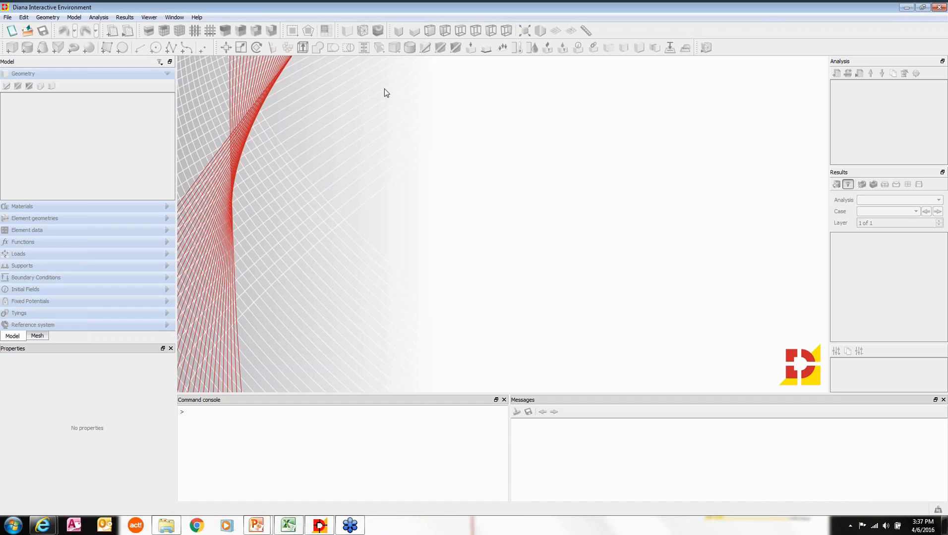
- Create a three-dimensional structural project named "Box girder" with a model size of 100 m
left_click(12, 30)
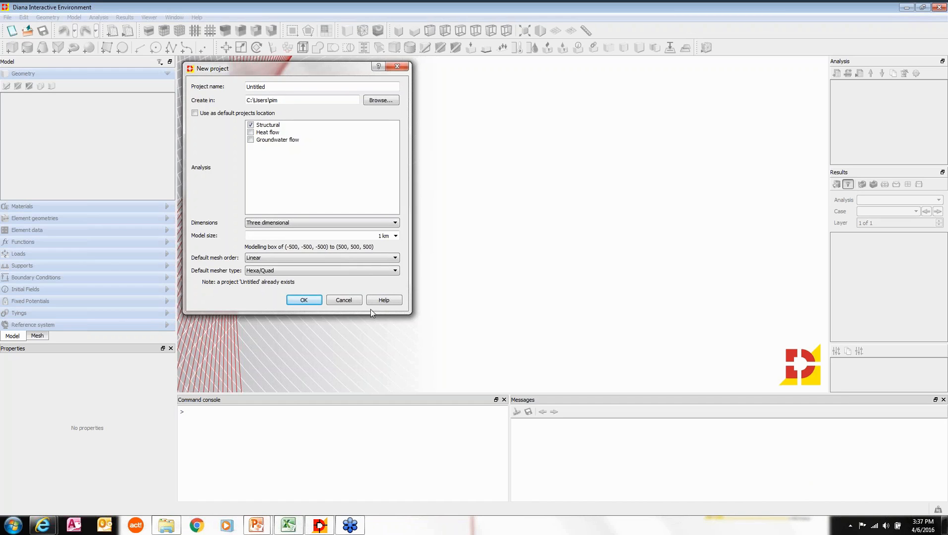
left_click_drag(312, 74, 466, 102)
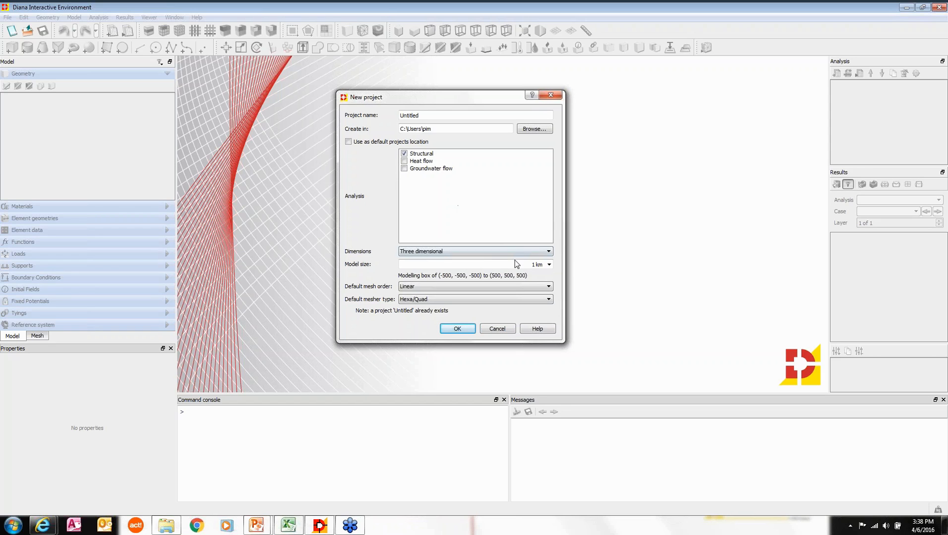
left_click(548, 264)
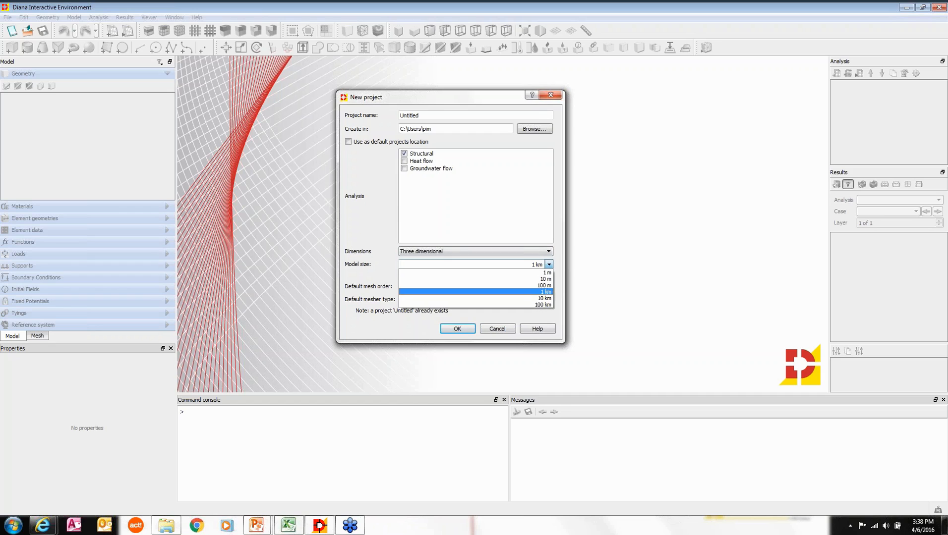
left_click(547, 285)
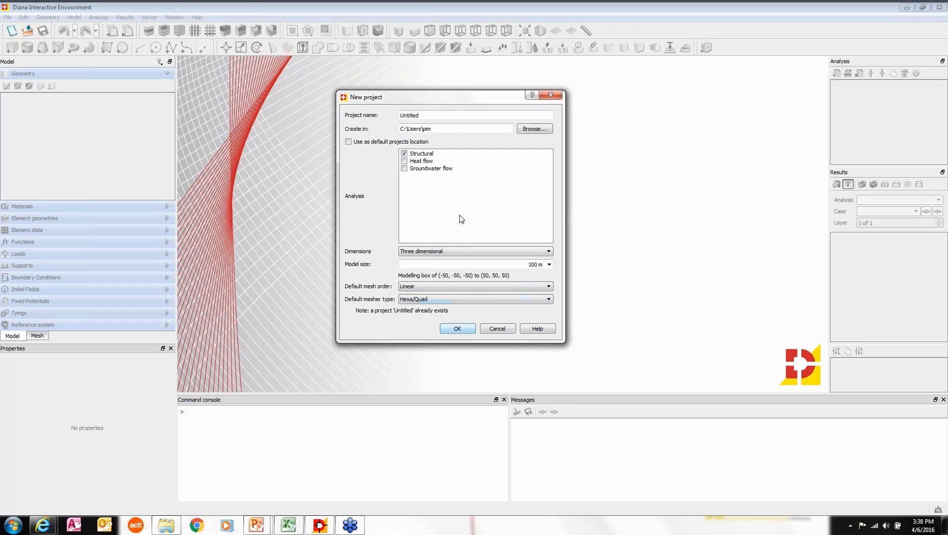
double_click(436, 120)
type("Box girder")
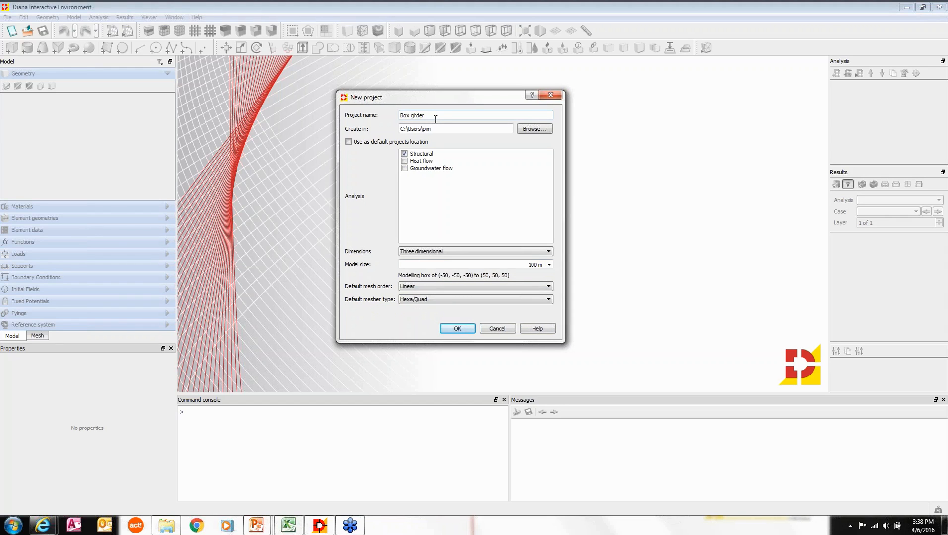
key("Return")
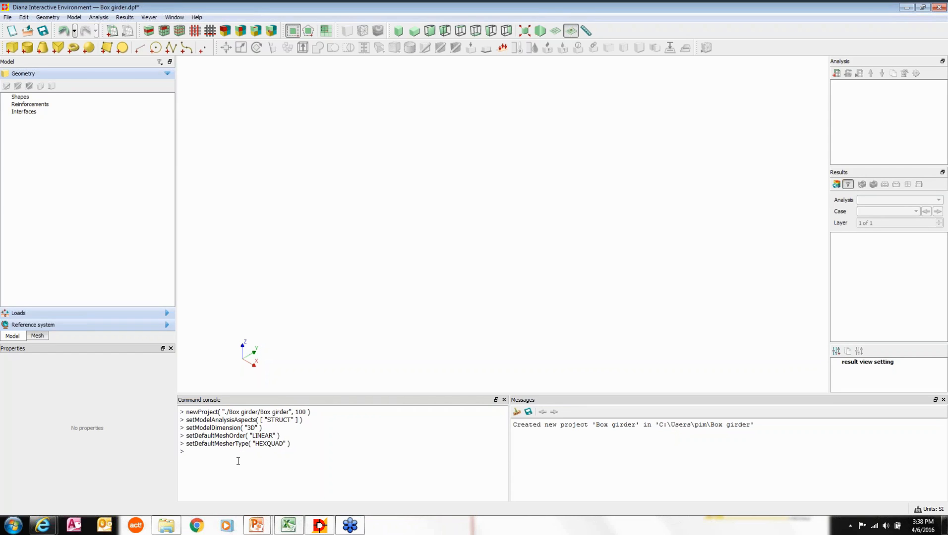
- Review the reference system's units and directions, and set the direction of gravity to Y in the model definitions
left_click(42, 325)
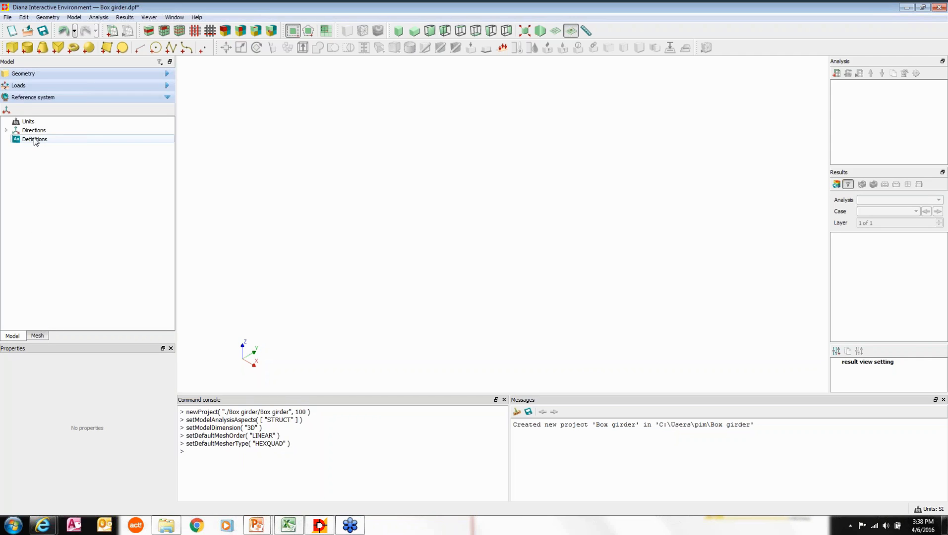
left_click(30, 122)
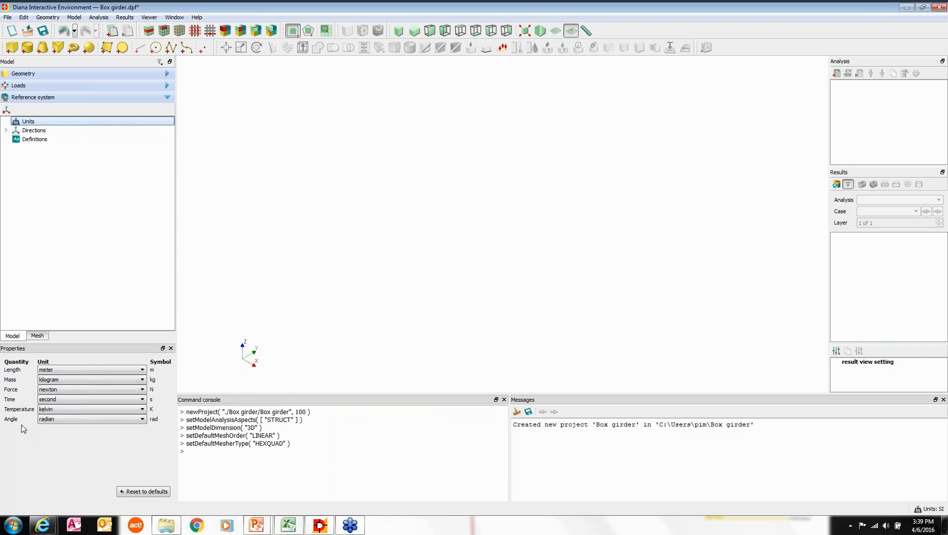
left_click(33, 132)
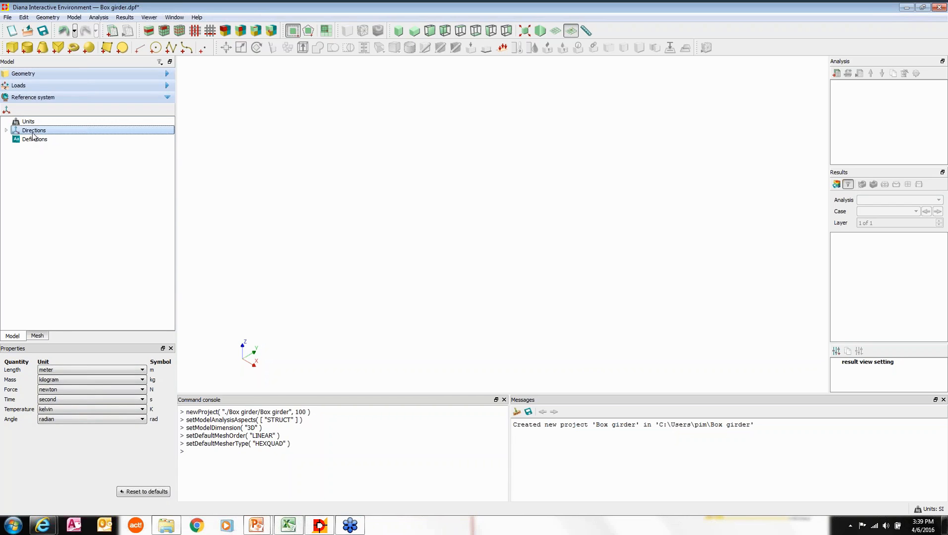
left_click(5, 131)
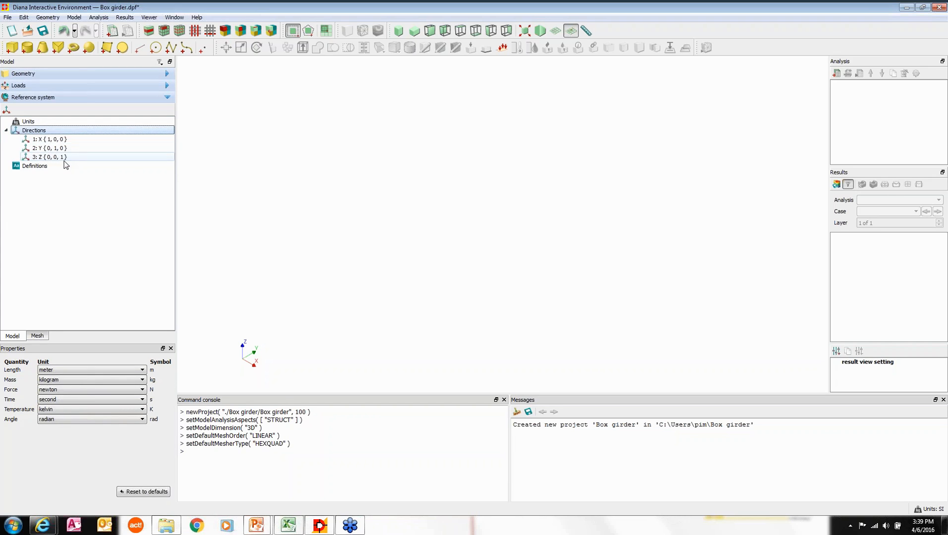
left_click(39, 167)
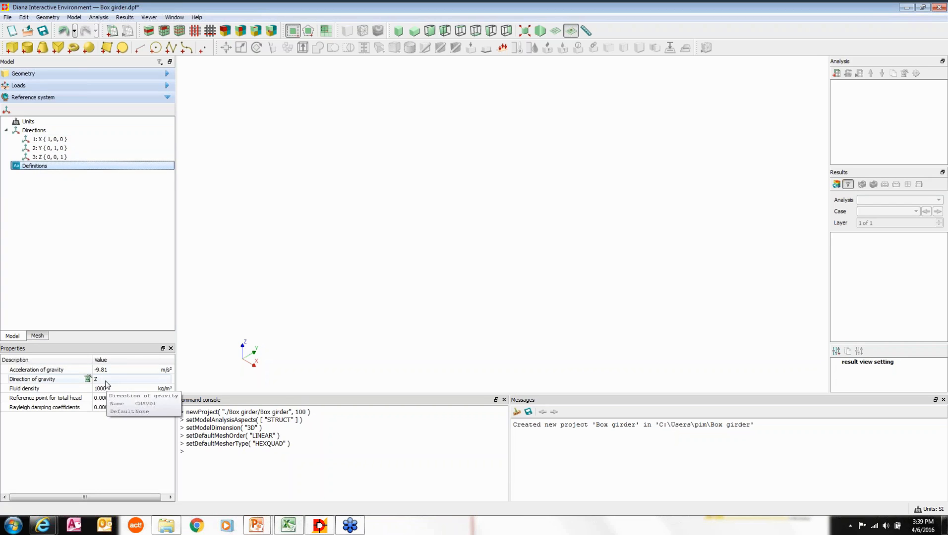
left_click(163, 380)
left_click(170, 380)
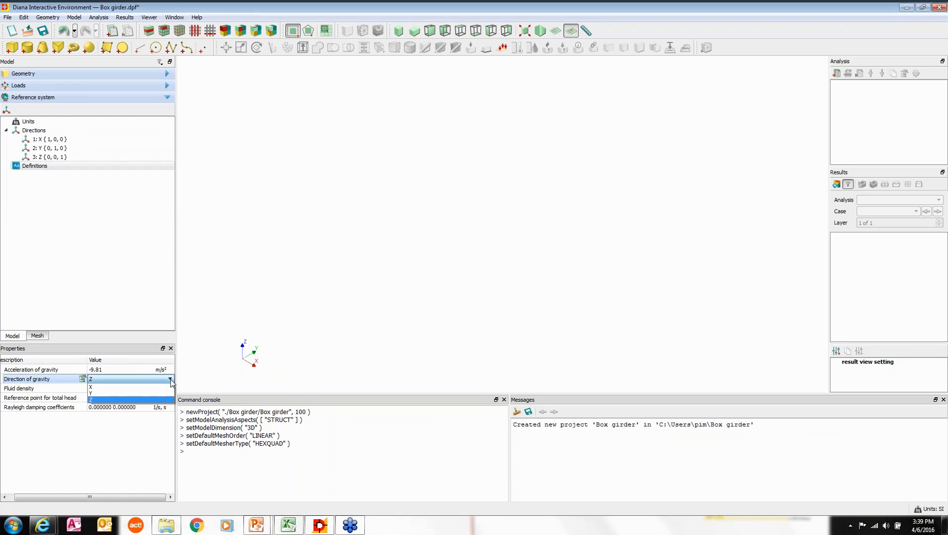
left_click(107, 398)
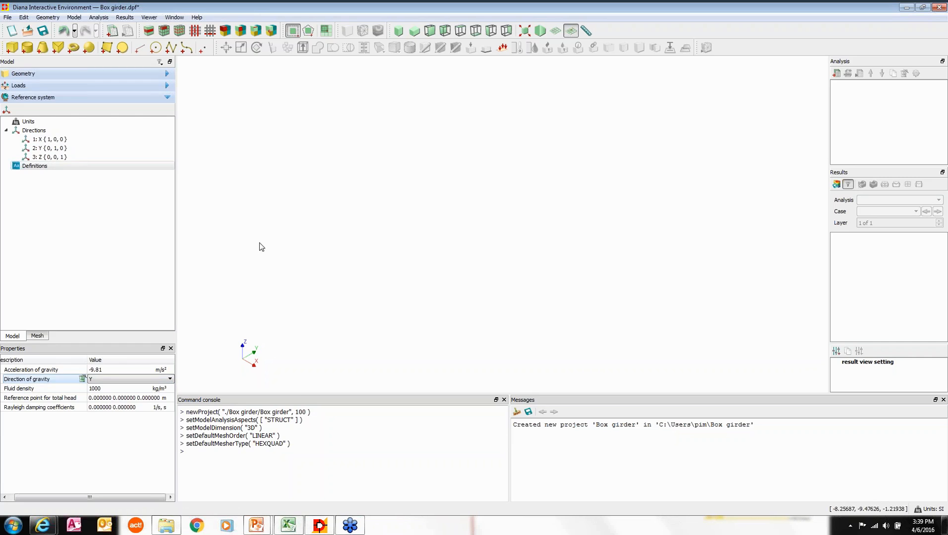
left_click(227, 388)
- Add Sheet 1 as the girder's outer outline, using the coordinates copied from cells A2:C9 of the Box Girder workbook in Excel
middle_click_drag(226, 388, 234, 372)
middle_click_drag(235, 290, 294, 345)
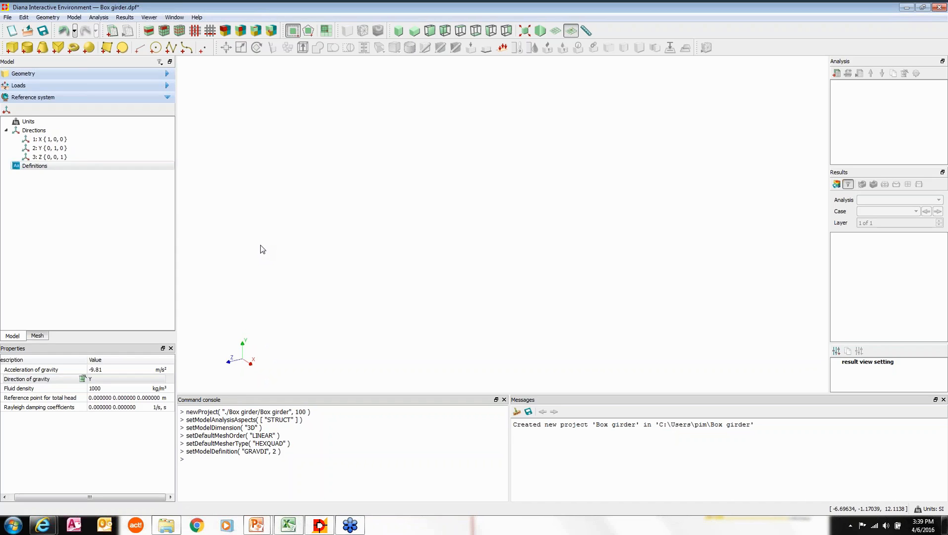
left_click(106, 48)
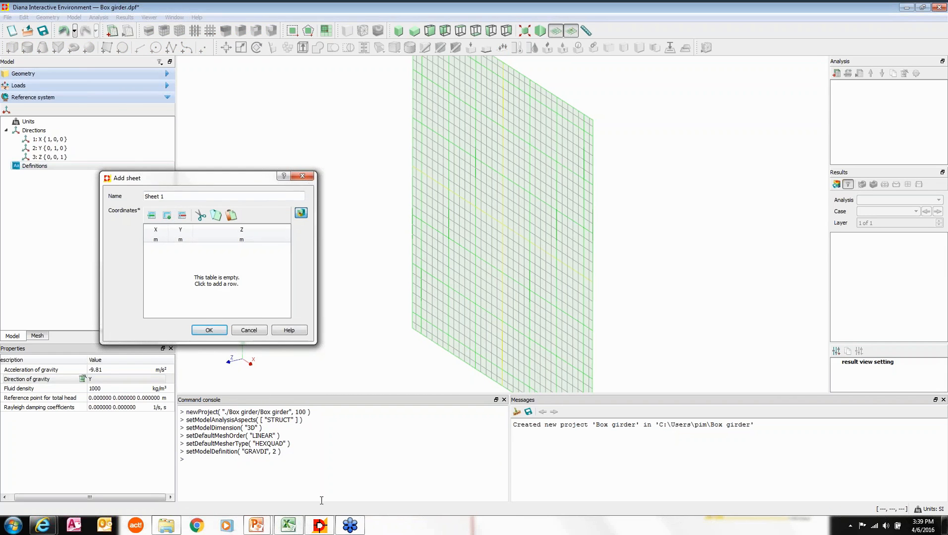
left_click(290, 526)
left_click(20, 126)
left_click_drag(20, 126, 102, 195)
key("ctrl+c")
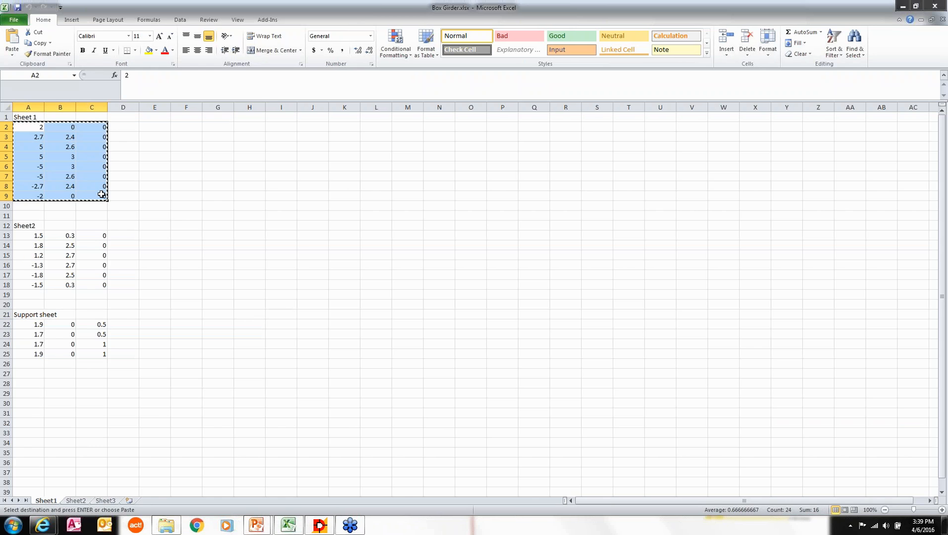
key("alt+Tab")
left_click(155, 253)
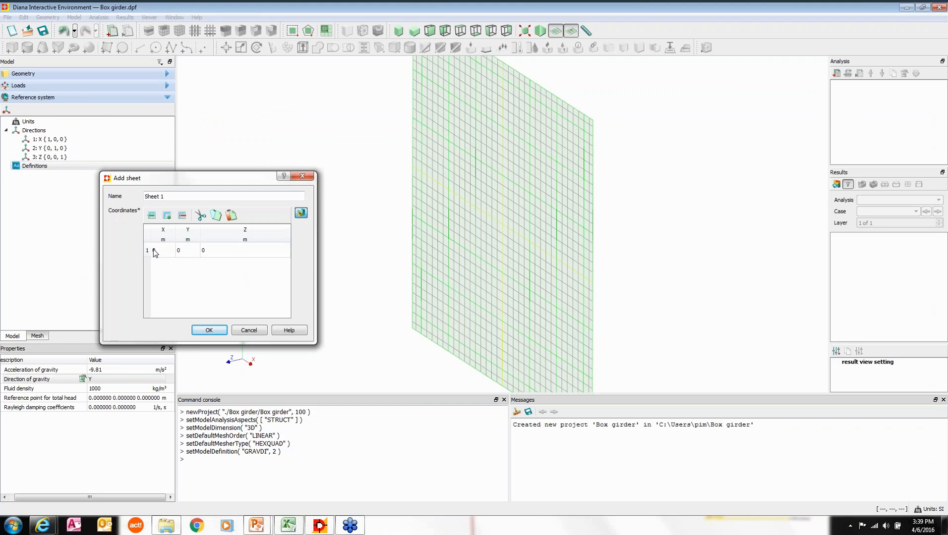
left_click(147, 253)
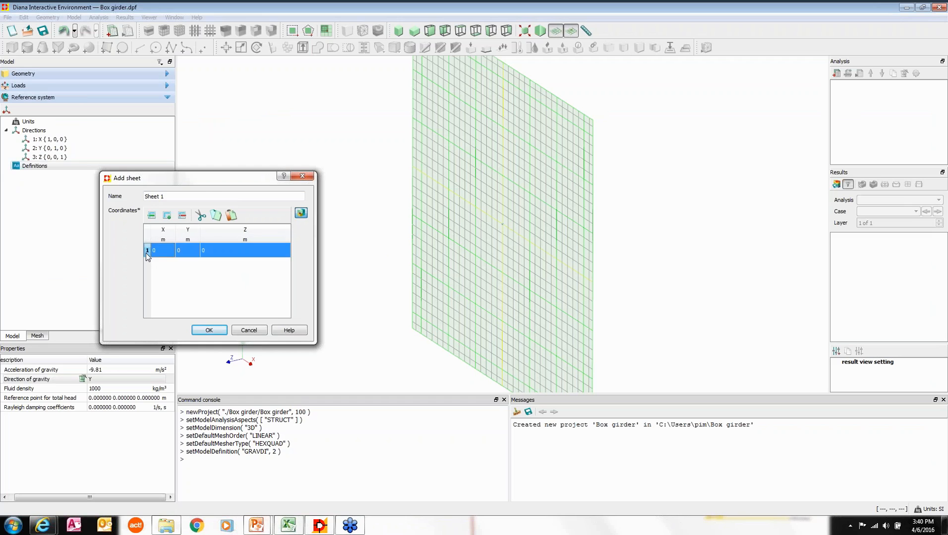
key("ctrl+v")
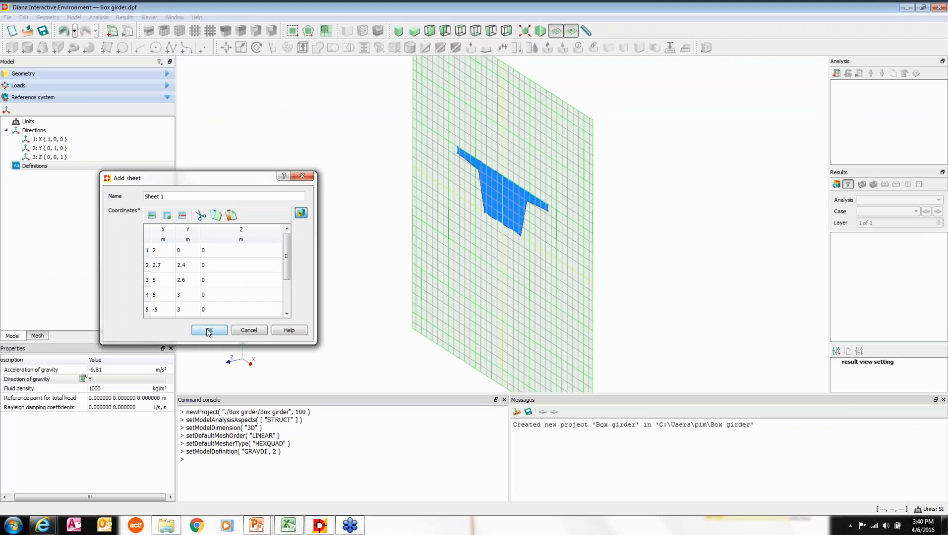
left_click(209, 331)
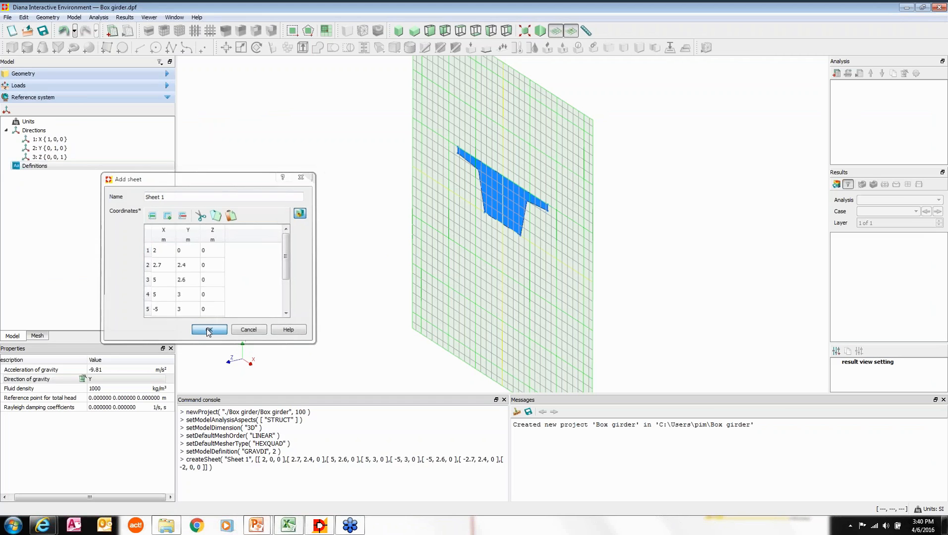
- Add Sheet 2 as the girder's inner void outline, using the coordinates copied from cells A13:C18 of the Excel workbook
left_click(461, 31)
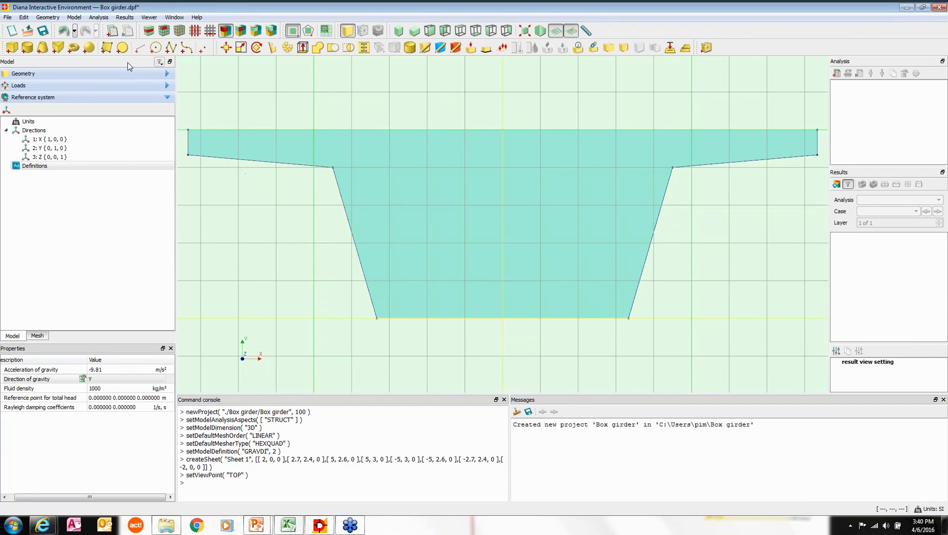
left_click(106, 48)
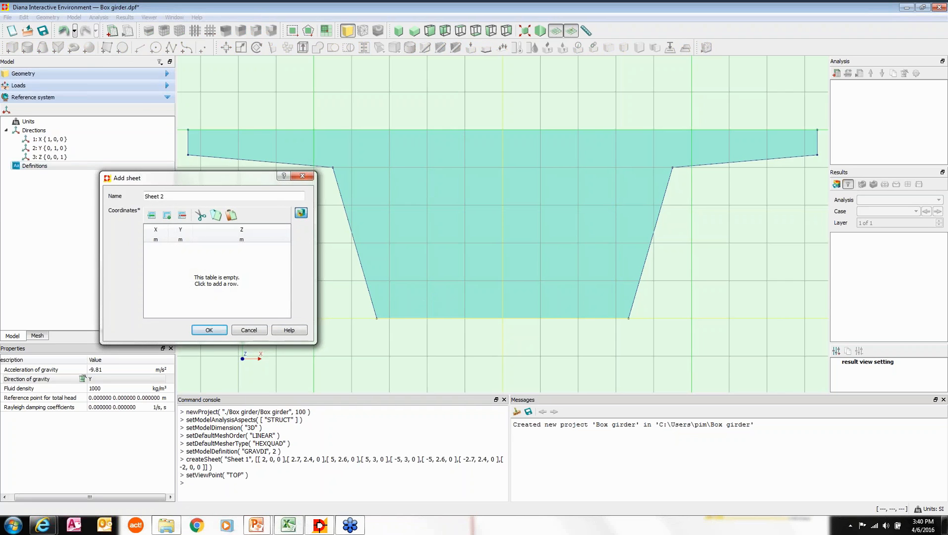
left_click(288, 525)
left_click_drag(43, 237, 95, 287)
key("ctrl+c")
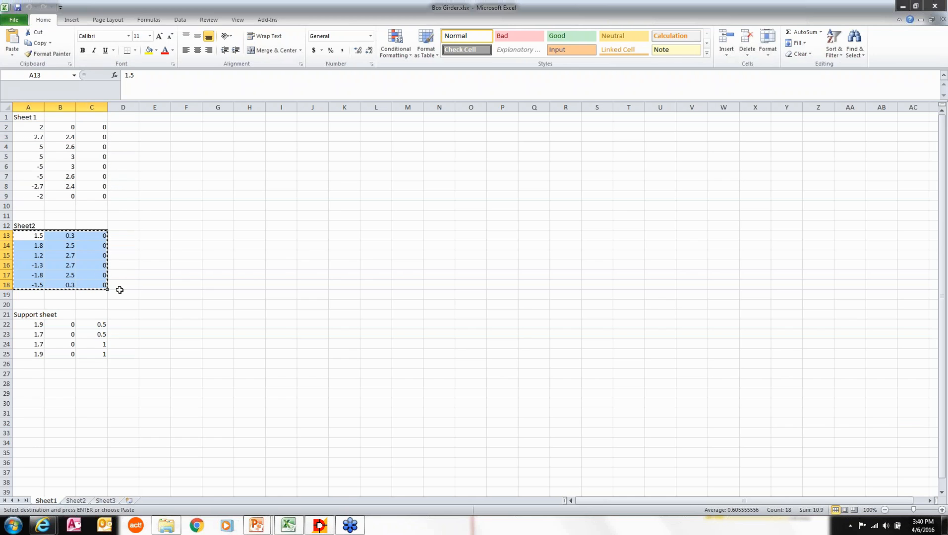
key("alt+Tab")
left_click(148, 254)
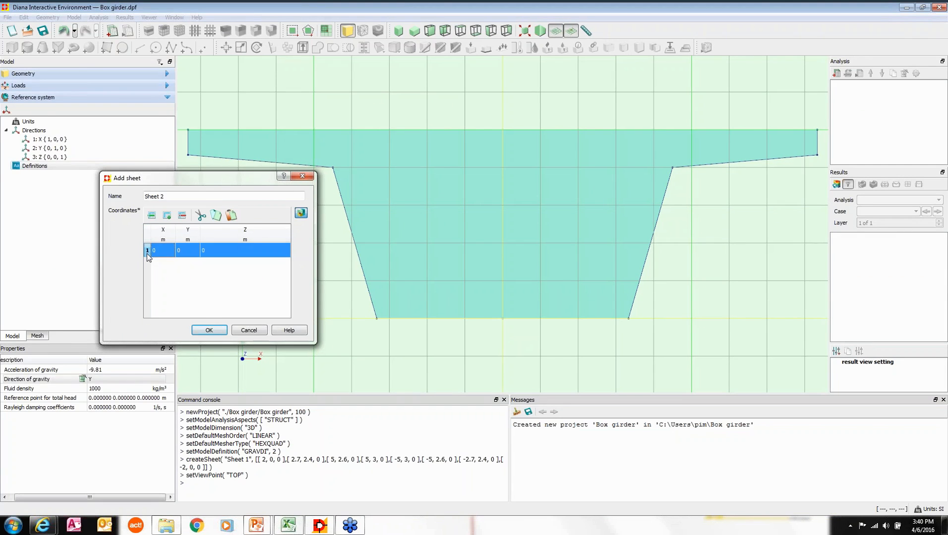
key("ctrl+v")
left_click(208, 330)
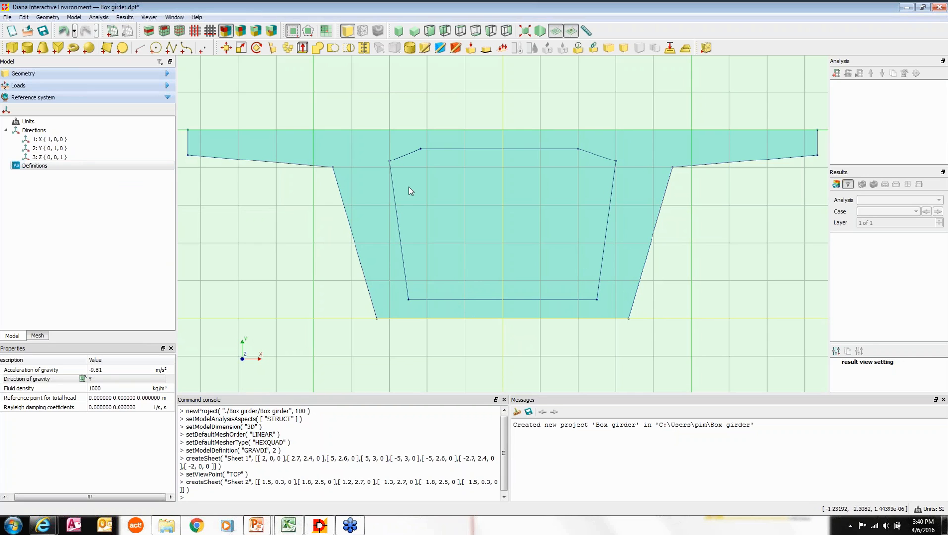
- Subtract Sheet 2 from Sheet 1 with a Boolean operation to hollow out the girder's cross-section
left_click(332, 50)
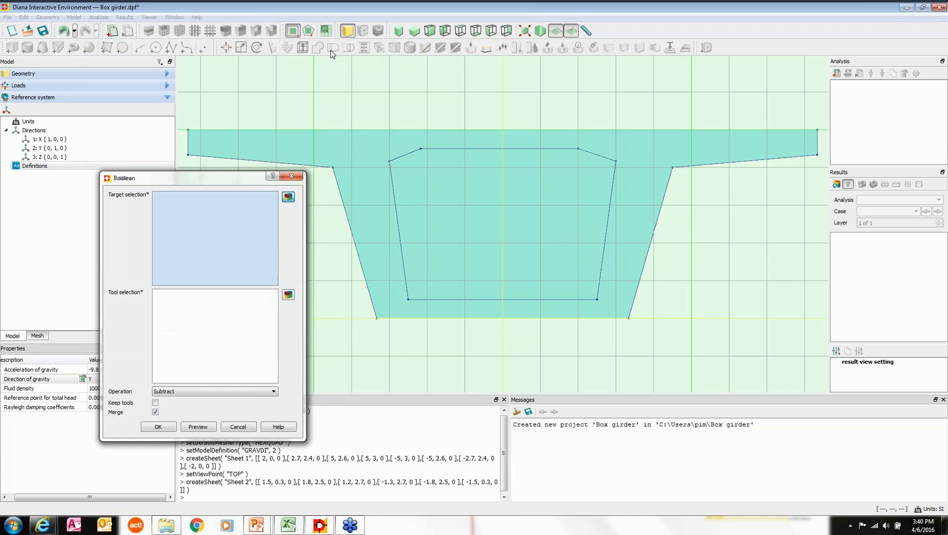
left_click(343, 161)
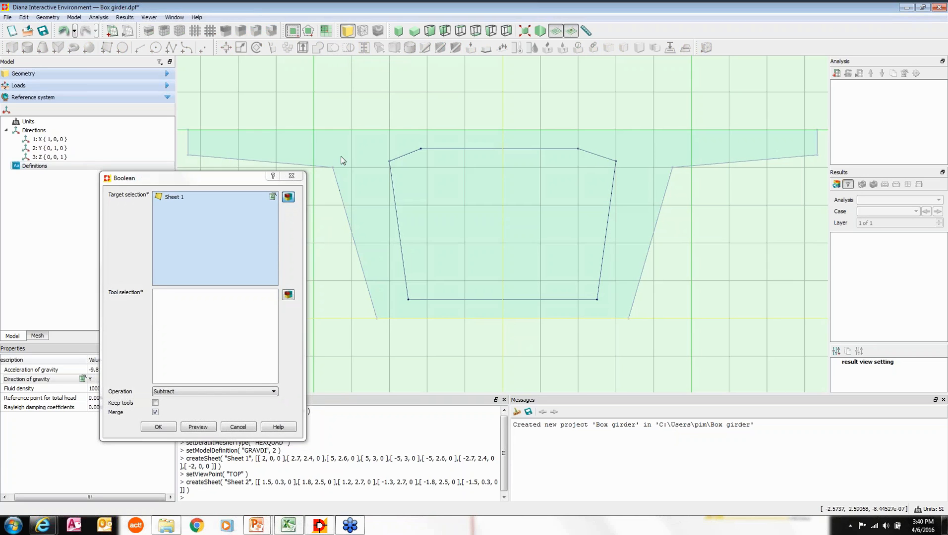
left_click(255, 322)
left_click_drag(375, 95, 613, 365)
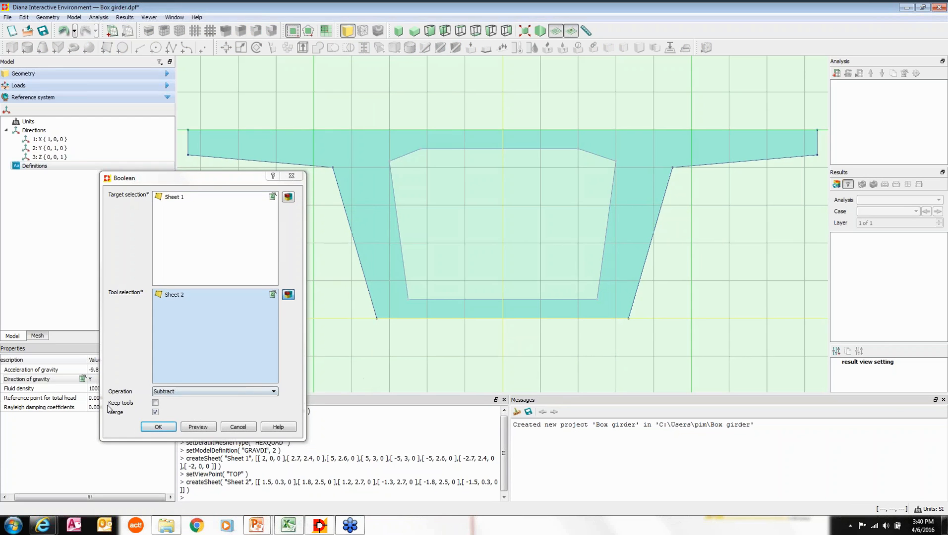
left_click(156, 412)
left_click(158, 427)
- Extrude the hollow cross-section Sheet 1 with a displacement of 0 0 10 m to form the solid girder
mouse_move(480, 278)
middle_mouse_down()
mouse_move(424, 325)
mouse_move(466, 270)
middle_mouse_up()
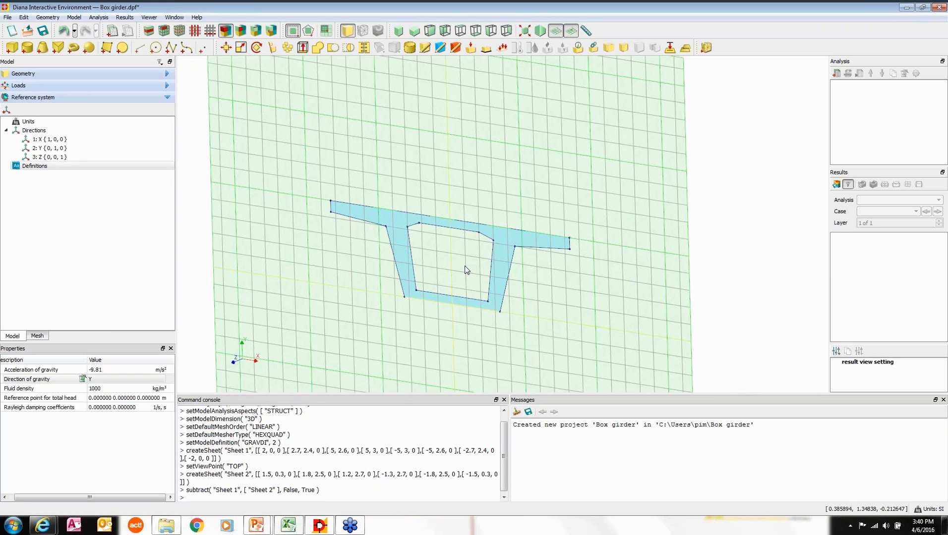
left_click(303, 48)
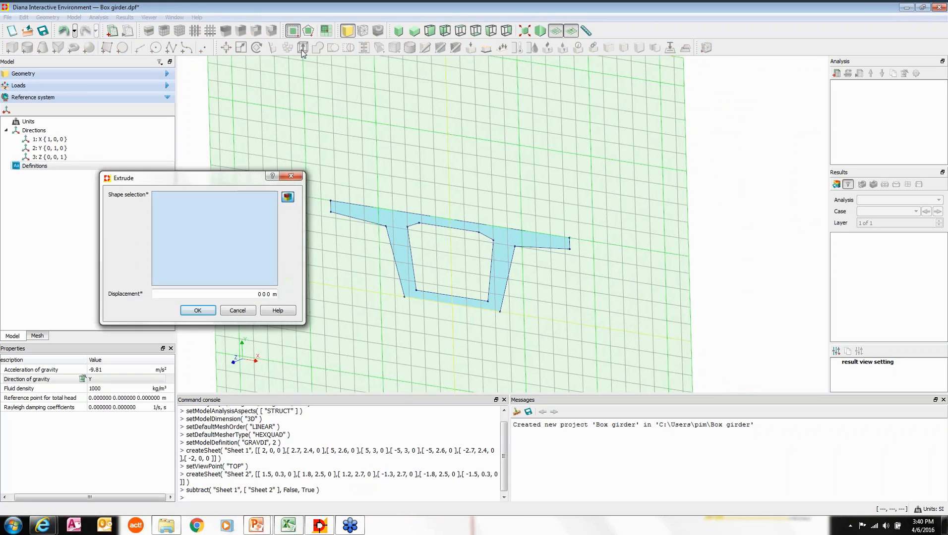
left_click_drag(253, 177, 234, 156)
left_click(380, 216)
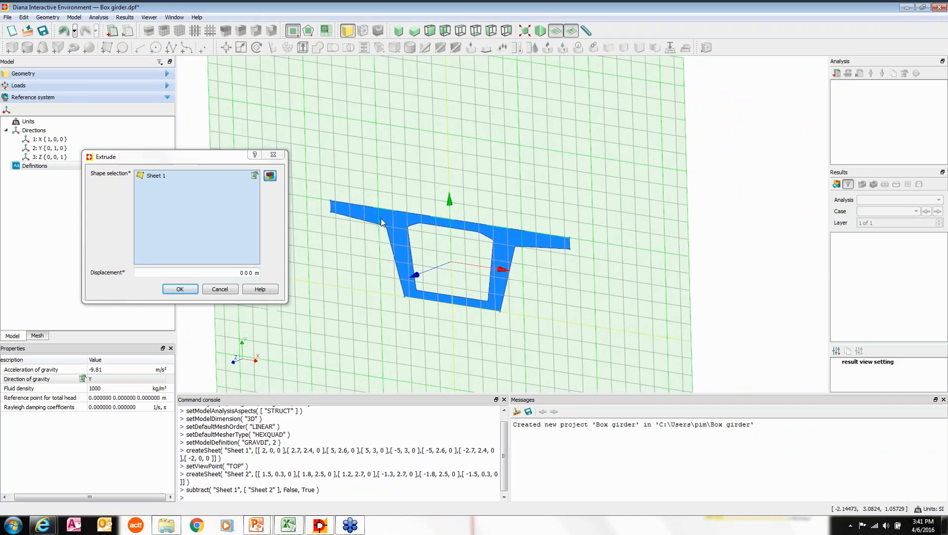
left_click_drag(418, 276, 334, 270)
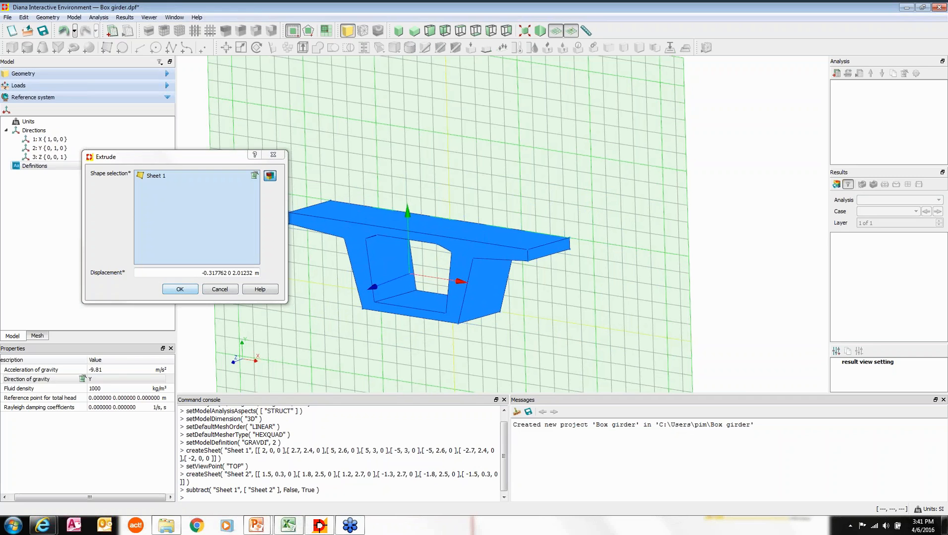
triple_click(188, 272)
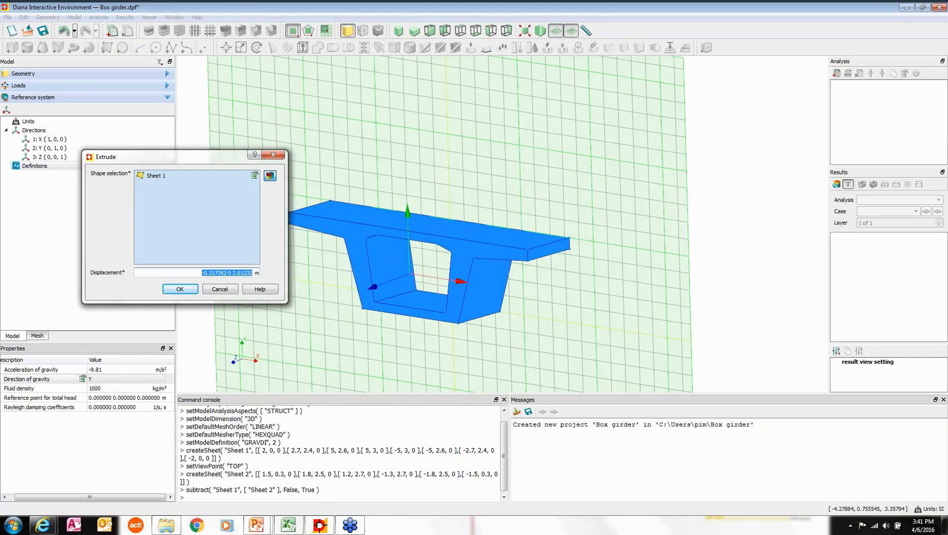
type("0")
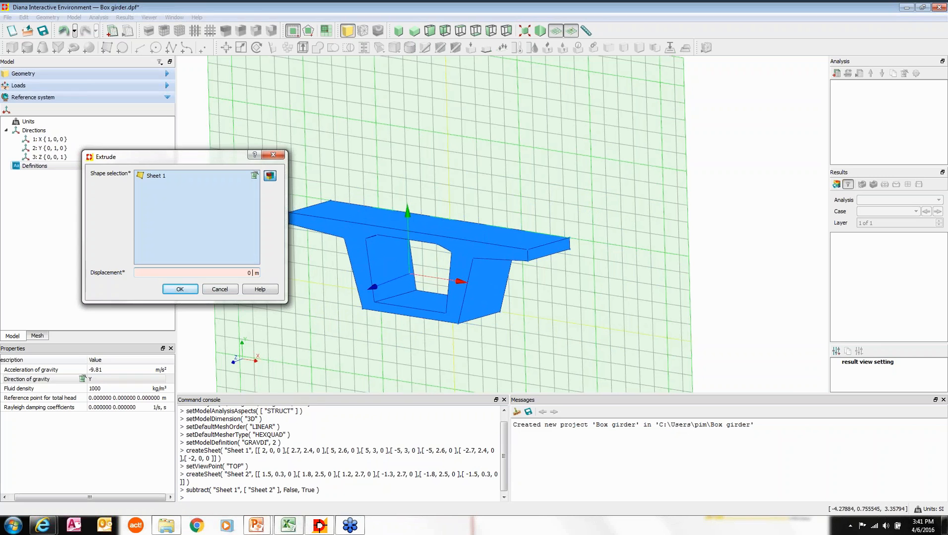
type(" 0 10")
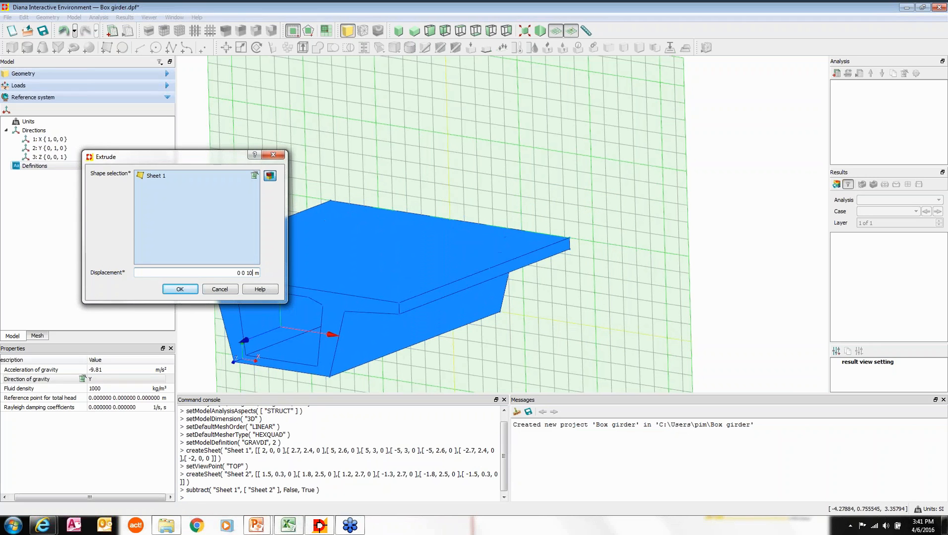
key("Return")
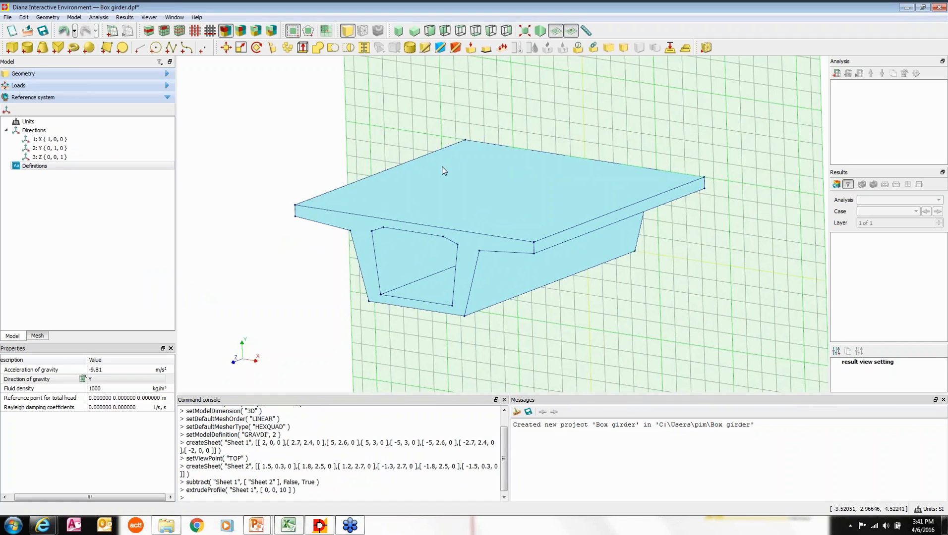
- Add Line 1 along the girder's top slab, from point -4.5 2.85 0 m to point -4.5 2.85 10 m
left_click(140, 49)
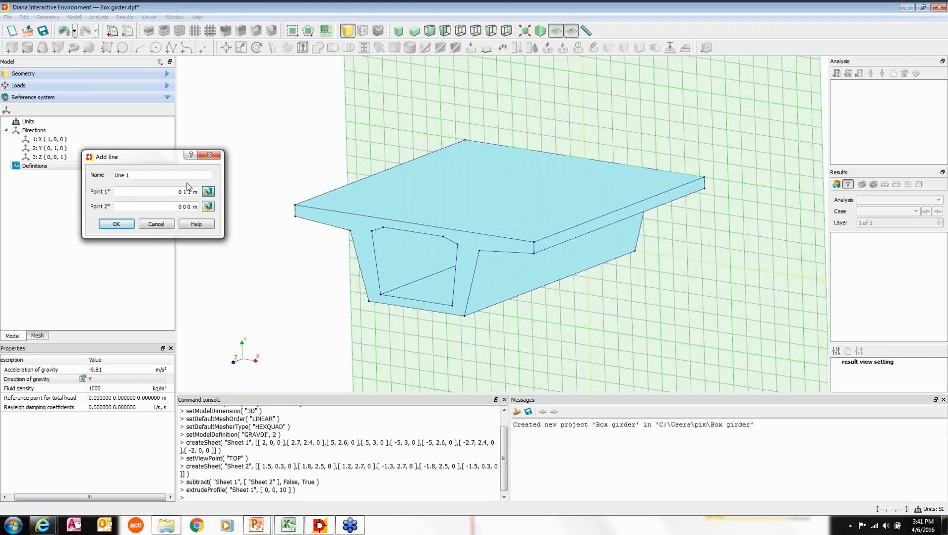
left_click_drag(167, 191, 217, 187)
key("BackSpace")
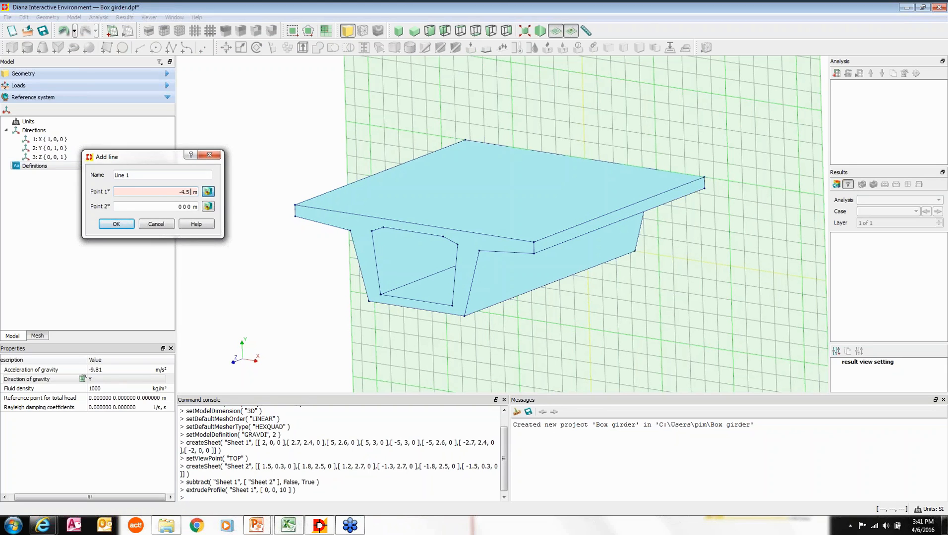
type("-4.5 2.85 0")
key("Tab")
type("-4")
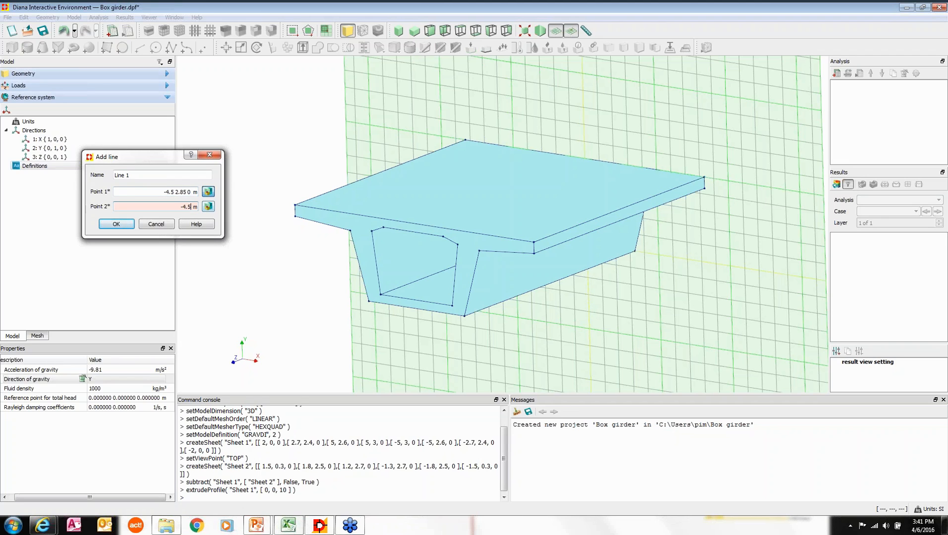
type(".5 2.85 10")
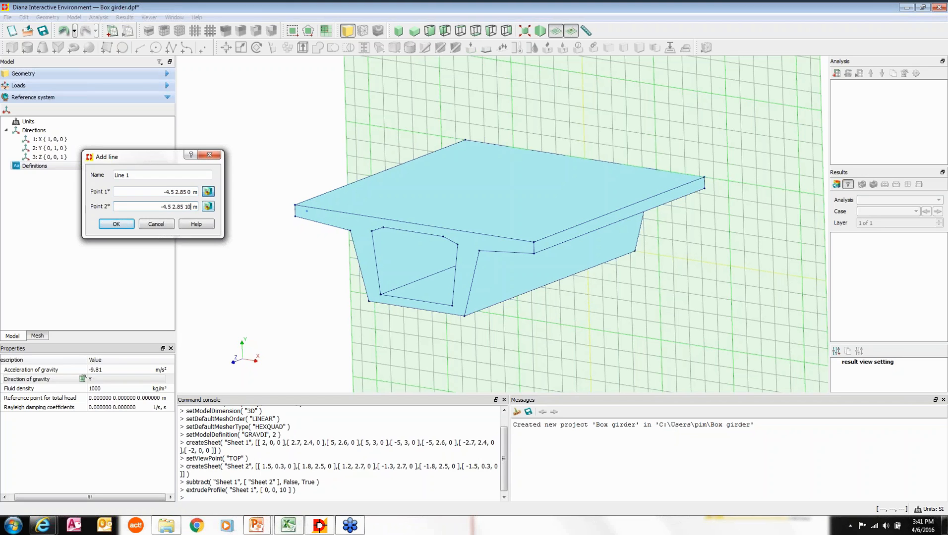
left_click(116, 224)
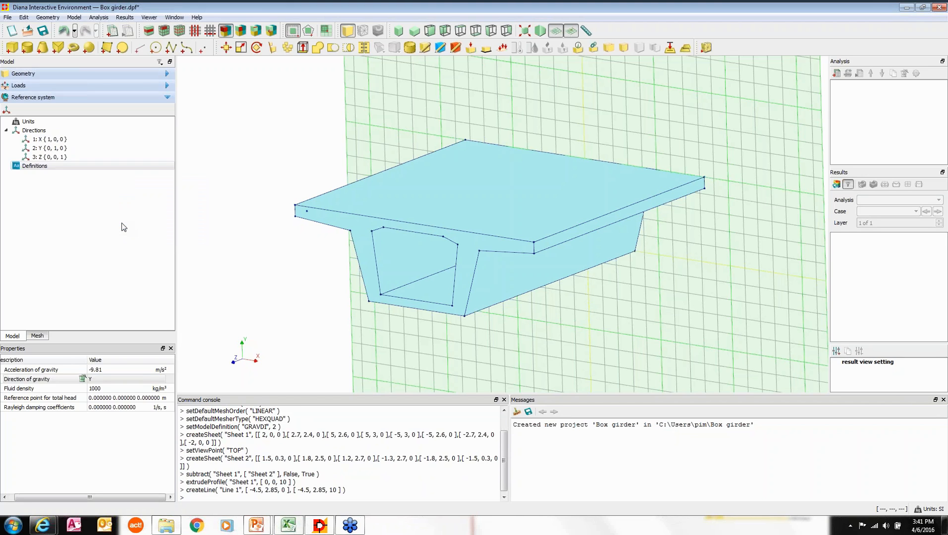
- List the geometry shapes and hide Sheet 1 so that only Line 1 is displayed
left_click(6, 130)
left_click(17, 75)
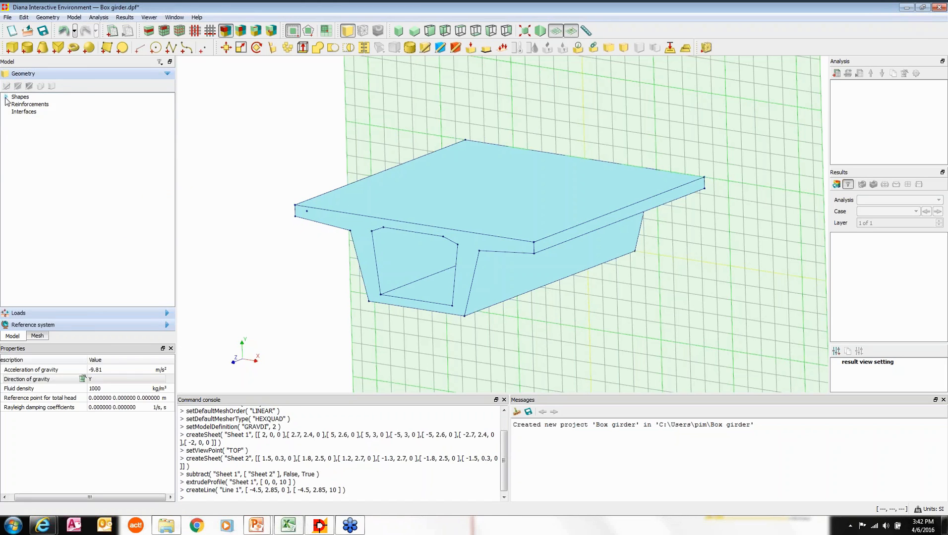
left_click(6, 96)
left_click(16, 106)
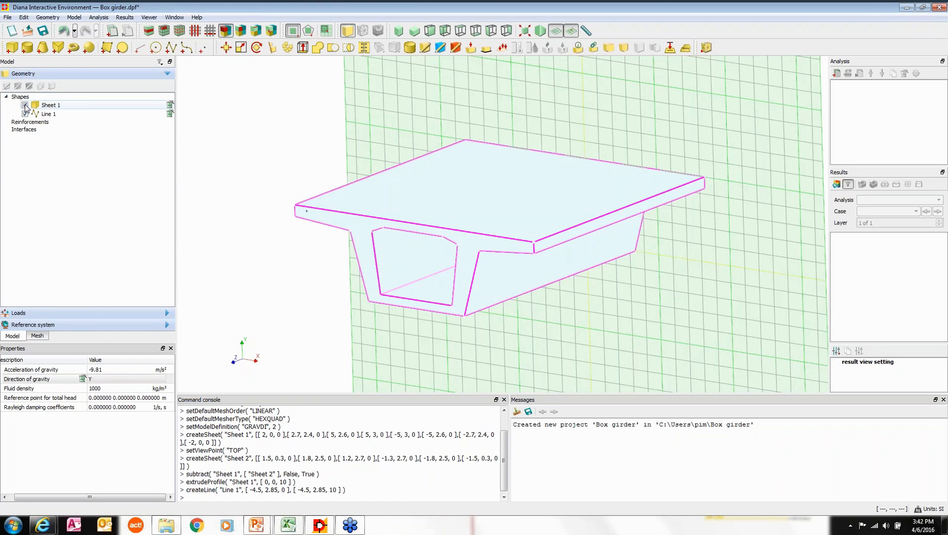
left_click(25, 105)
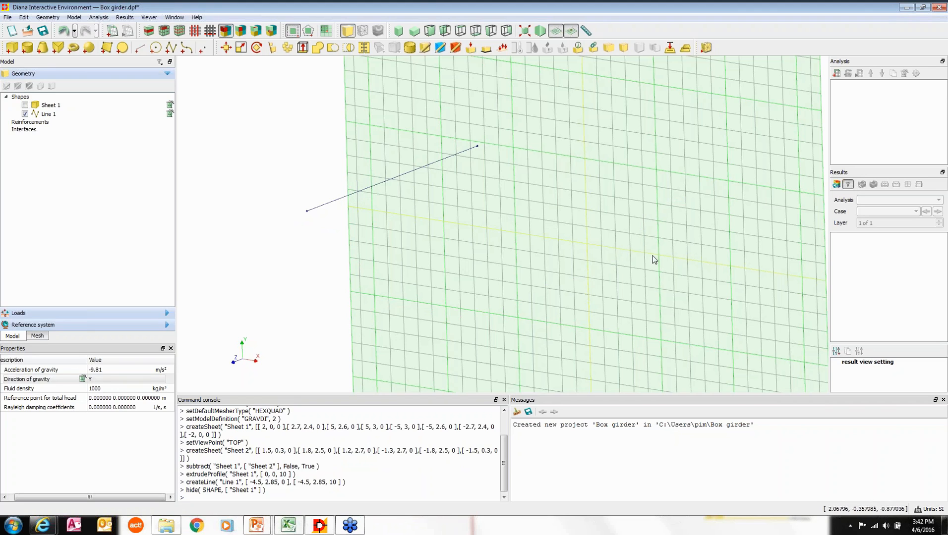
- Array copy Line 1 with a relative displacement of 1.5 0 0 m and 6 copies
left_click(287, 48)
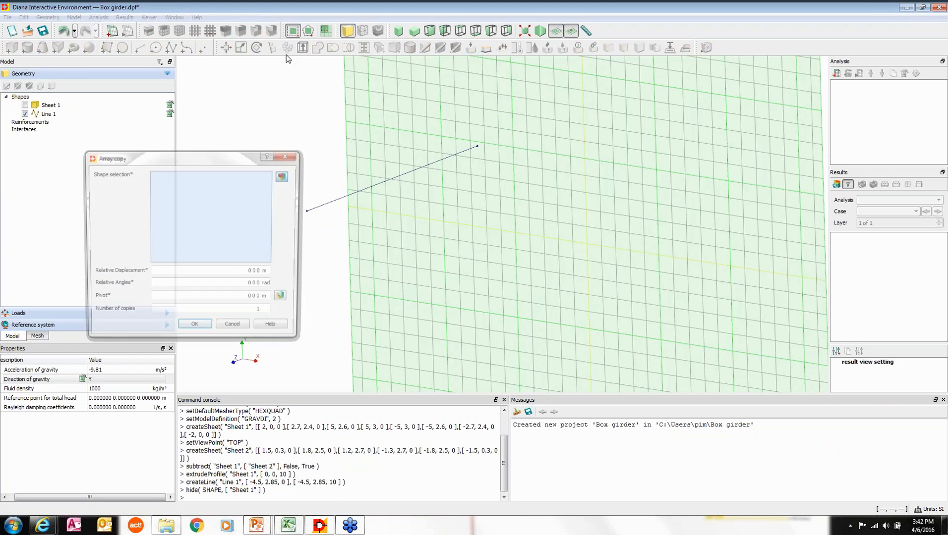
left_click_drag(185, 156, 115, 148)
left_click_drag(236, 112, 550, 273)
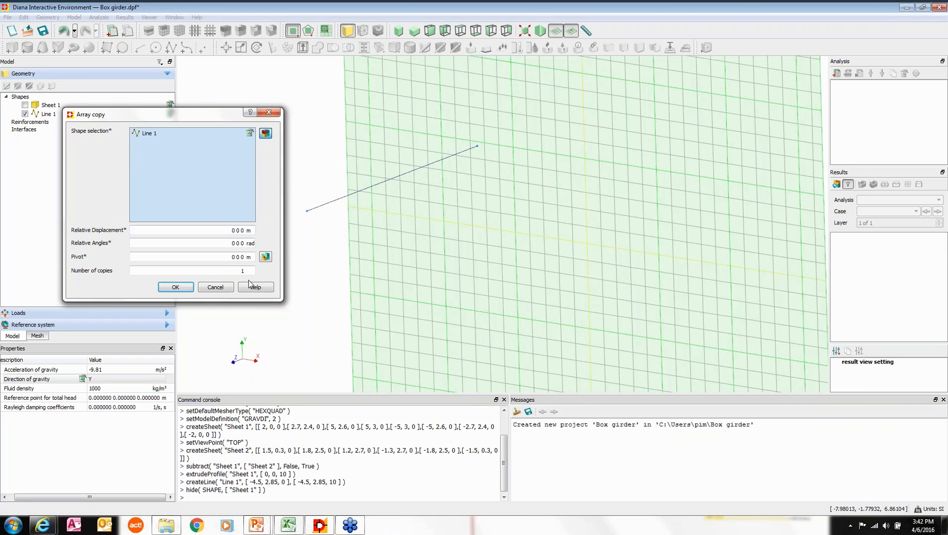
type("1.5")
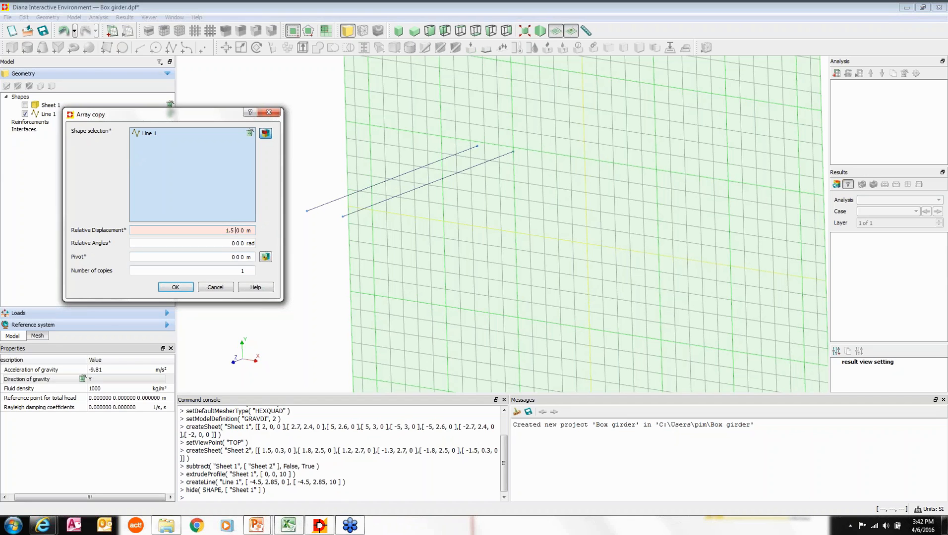
left_click(243, 271)
type("6")
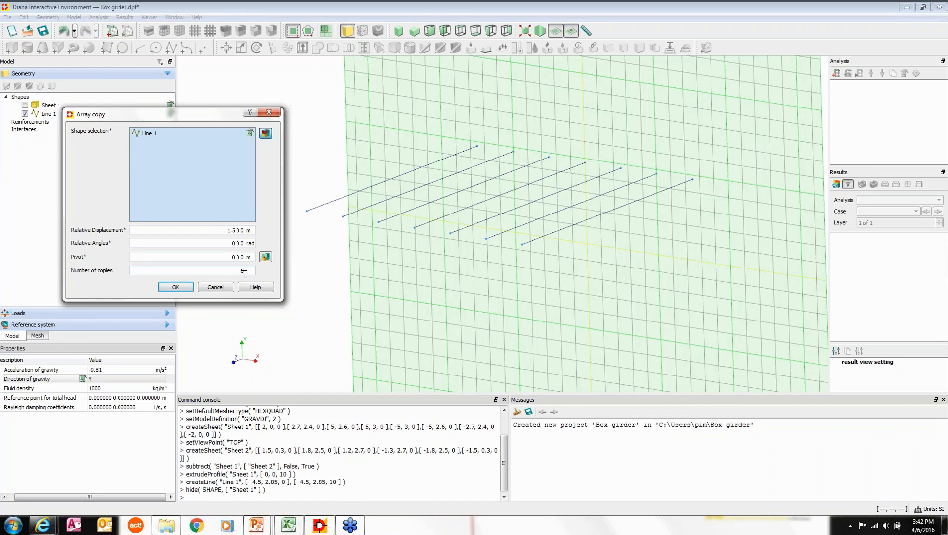
left_click(175, 288)
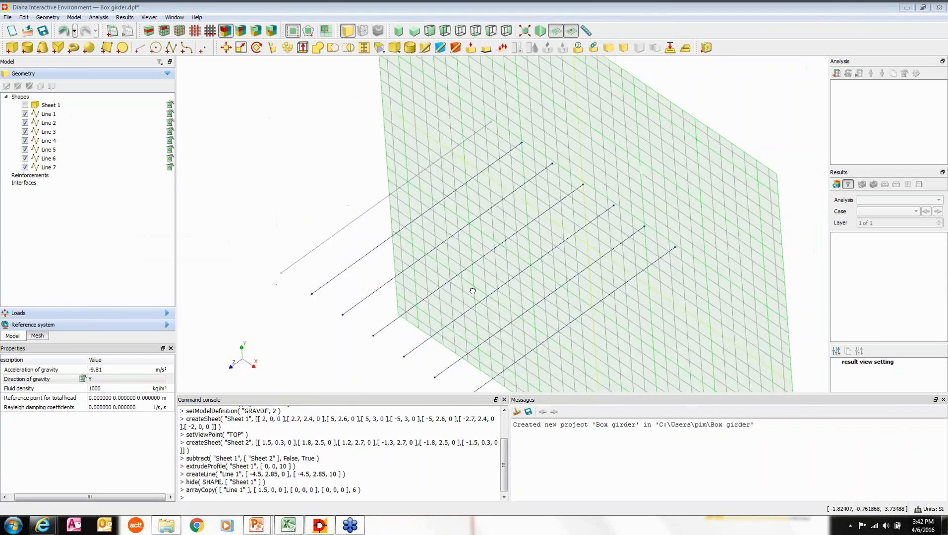
- Show the girder solid Sheet 1 again together with the array of lines
middle_click_drag(512, 233, 523, 230)
left_click(25, 105)
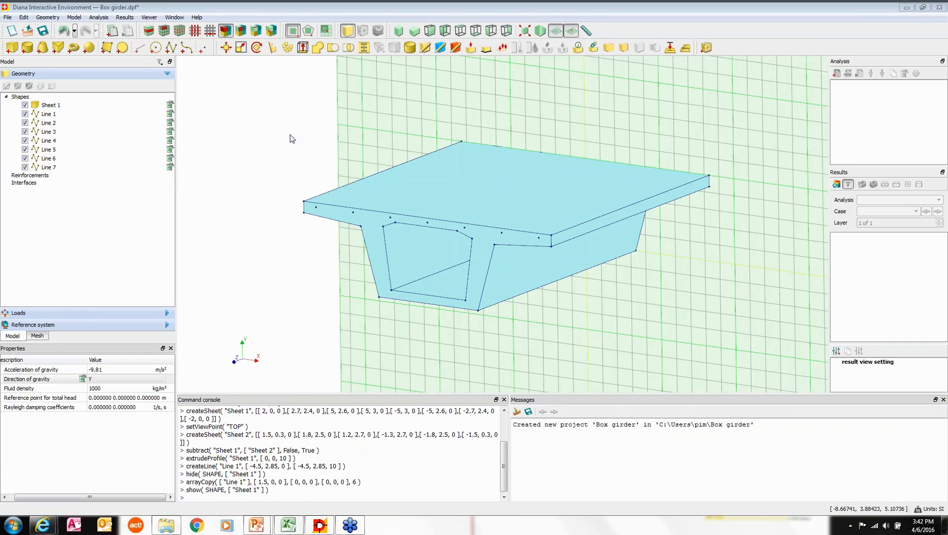
middle_click_drag(424, 311, 544, 274)
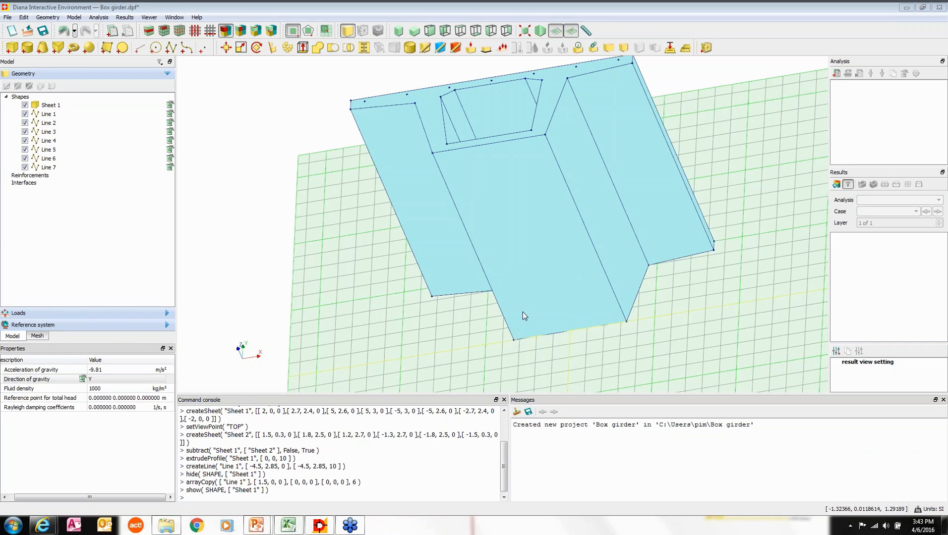
- Add Sheet 2 as a support sheet on the girder's underside, using the coordinates copied from cells A22:C25 of the Box Girder workbook in Excel
left_click(108, 47)
left_click(296, 526)
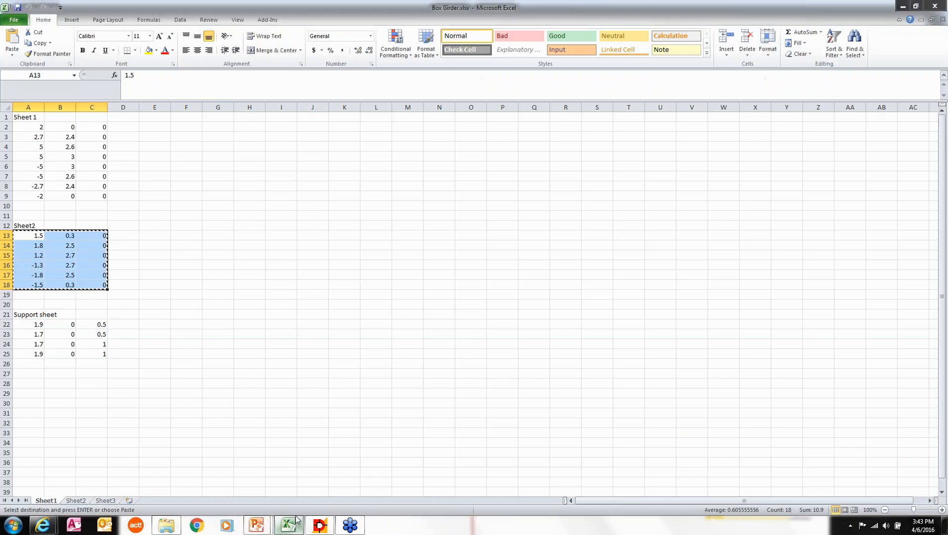
left_click(216, 291)
left_click_drag(30, 325, 97, 355)
key("ctrl+c")
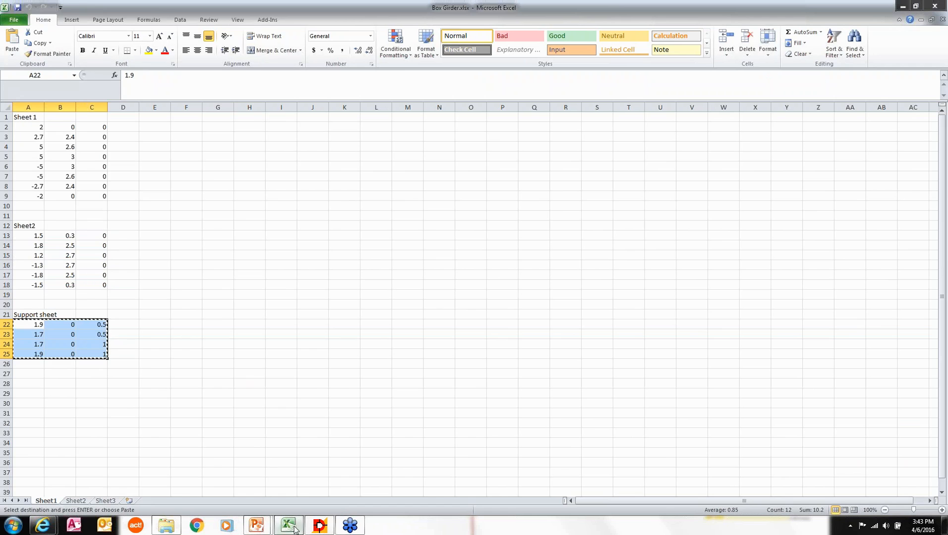
key("alt+Tab")
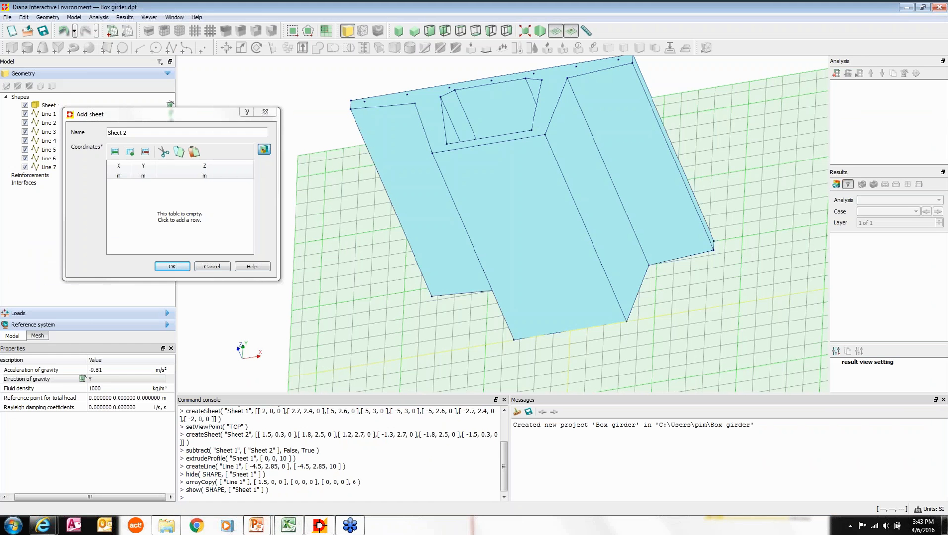
left_click(125, 193)
left_click(110, 186)
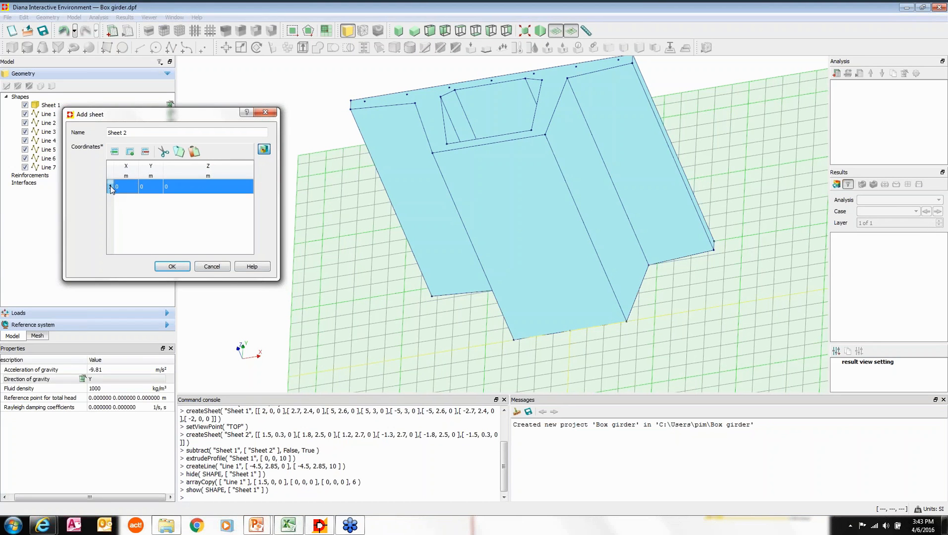
key("ctrl+v")
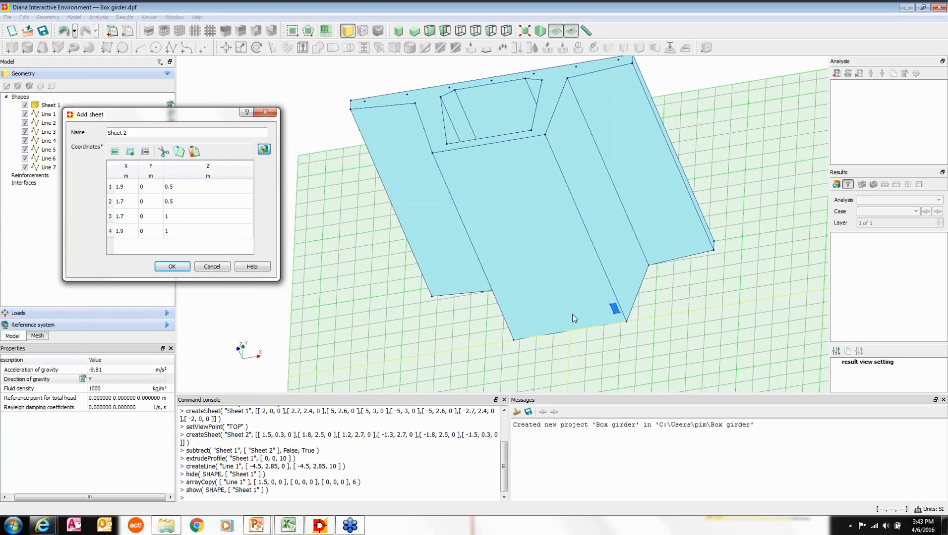
left_click(169, 266)
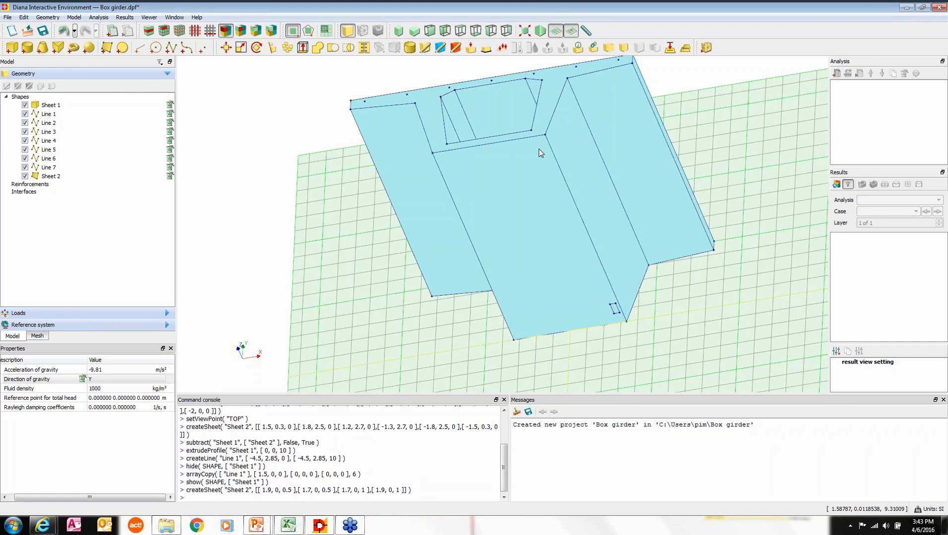
- Array copy the support sheet Sheet 2 once with a relative displacement of -3.6 0 0 m to the opposite side of the girder's underside
left_click(226, 48)
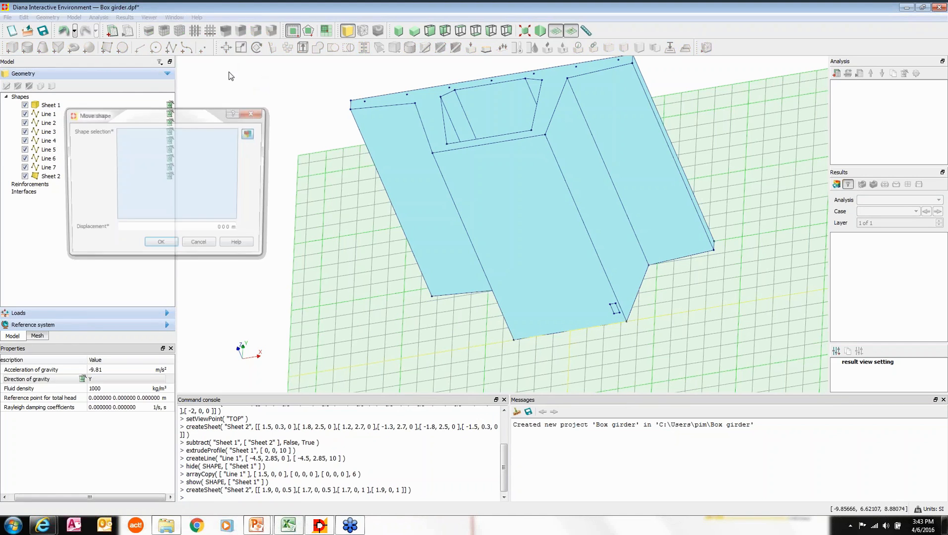
left_click(287, 49)
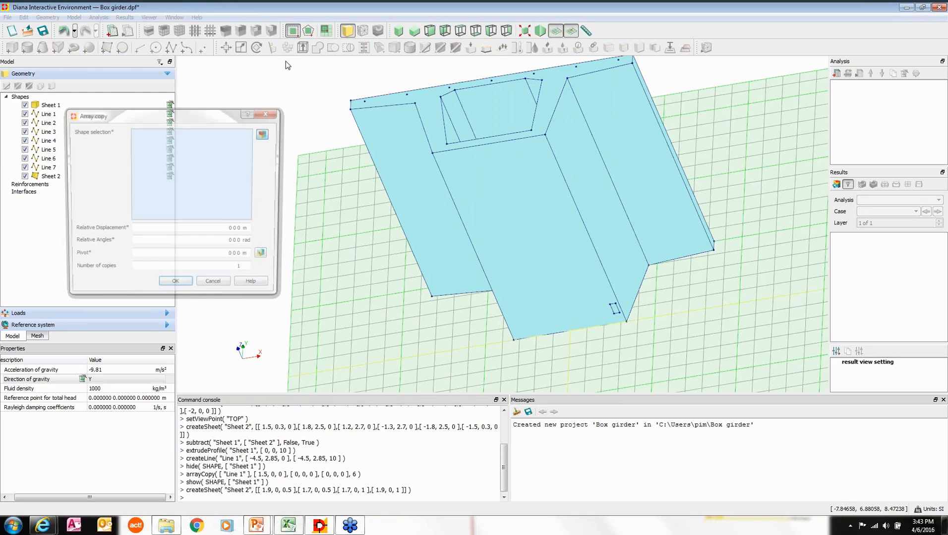
left_click_drag(583, 288, 684, 359)
left_click(227, 232)
double_click(227, 231)
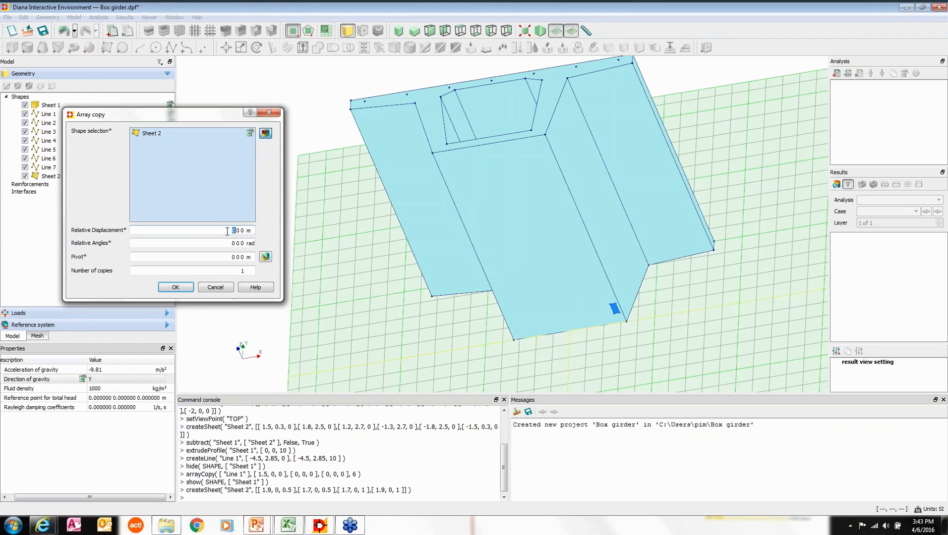
type("-3.6")
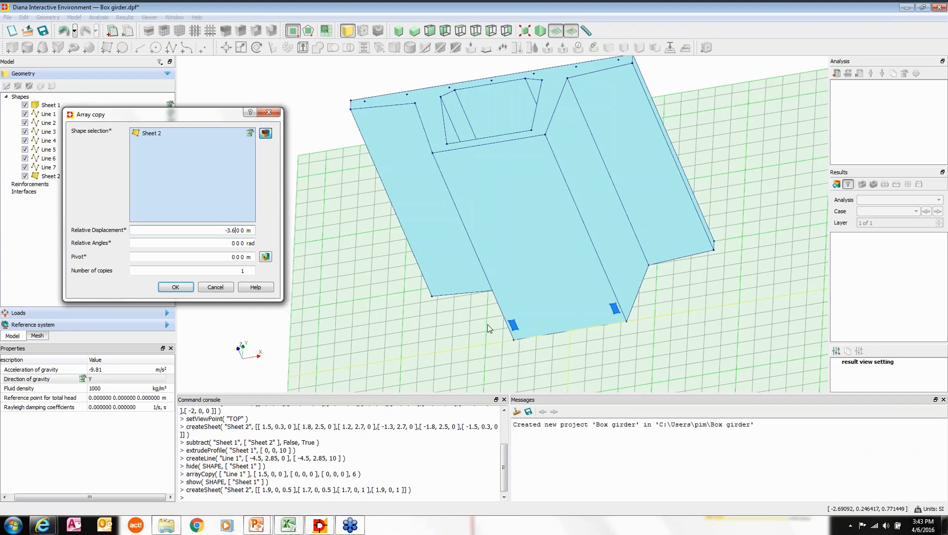
left_click(179, 288)
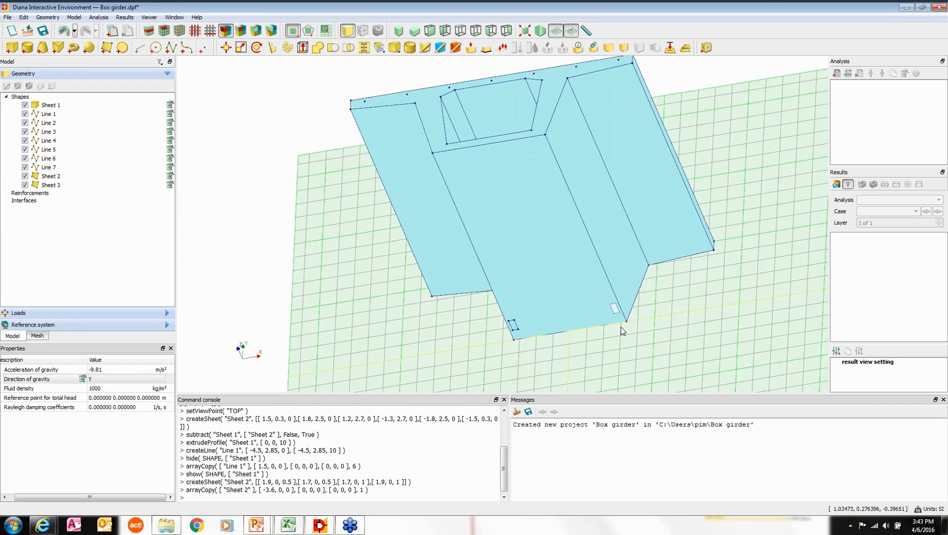
left_click(430, 342)
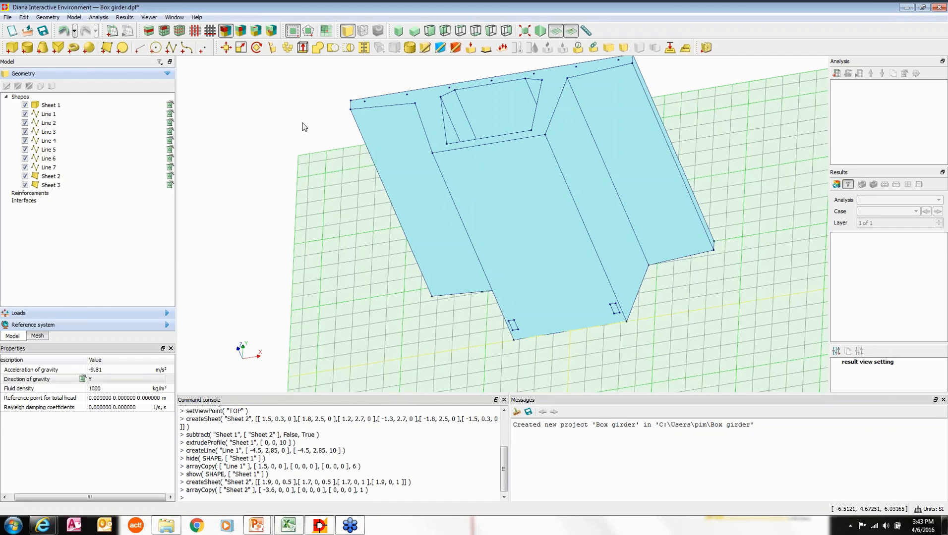
- Array copy Sheet 2 and Sheet 3 once with a relative displacement of 0 0 8.5 m to the girder's far end
left_click(287, 48)
left_click_drag(456, 308, 545, 358)
left_click_drag(596, 292, 663, 350)
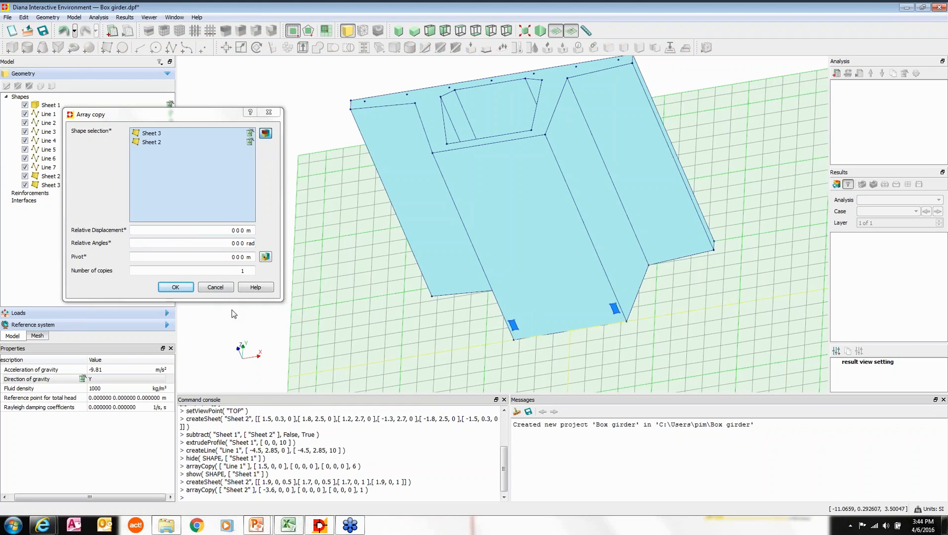
double_click(247, 231)
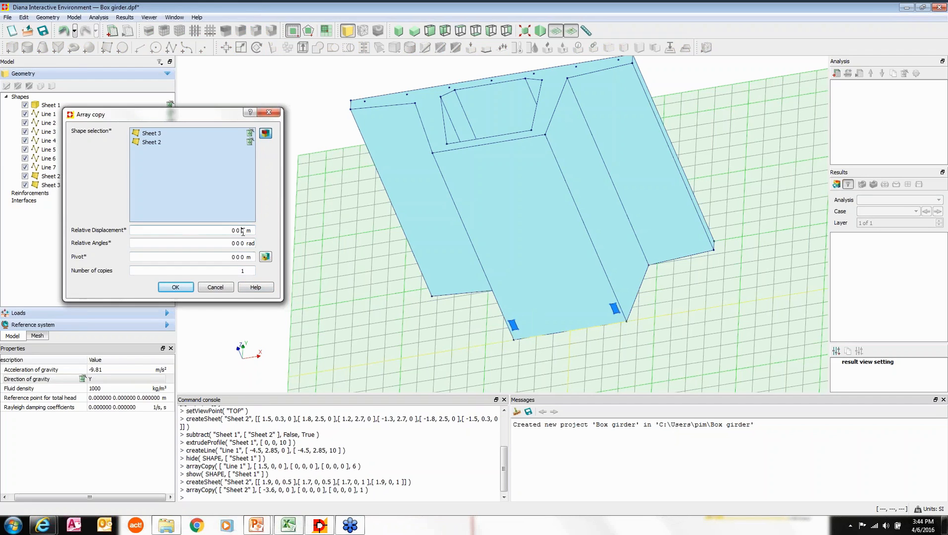
type("8.5")
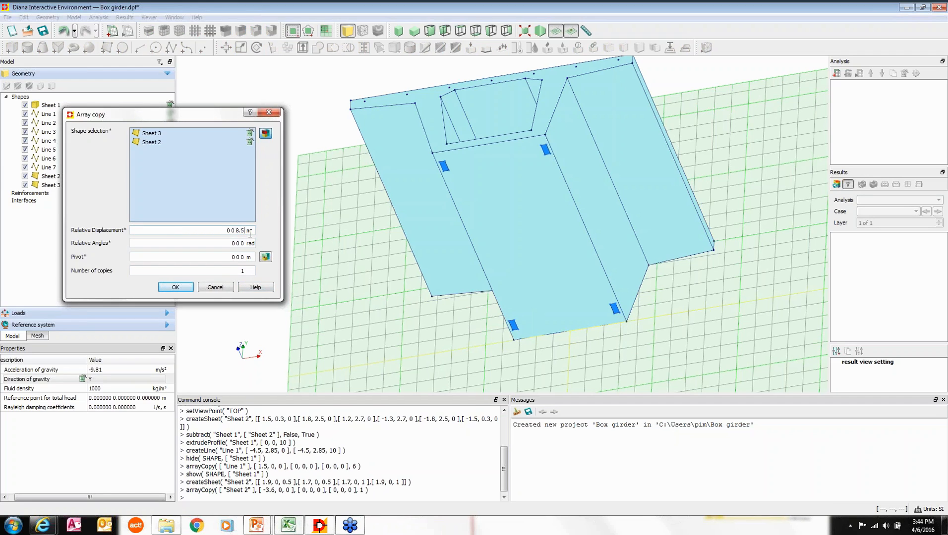
left_click(173, 289)
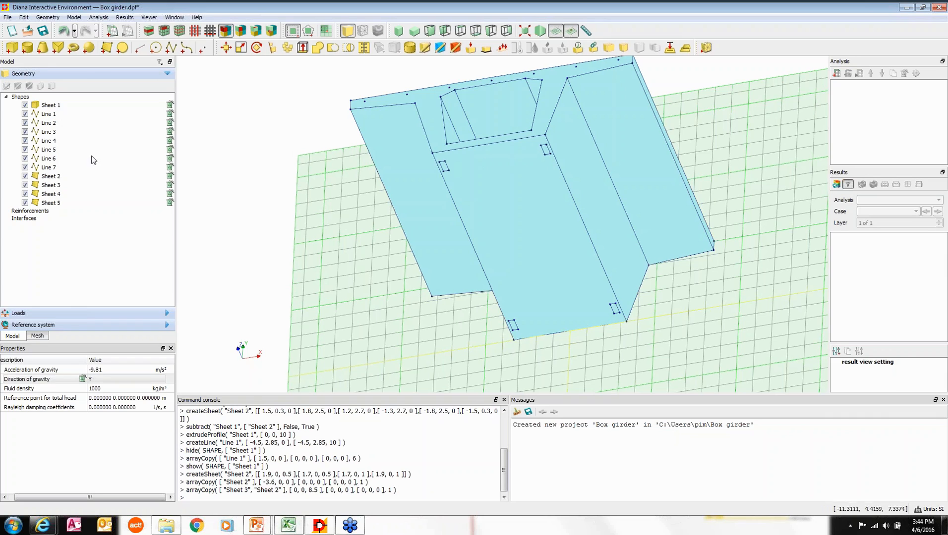
- Hide Sheets 2 to 5 one by one and show them again to check the four support sheets
left_click(25, 176)
left_click(25, 185)
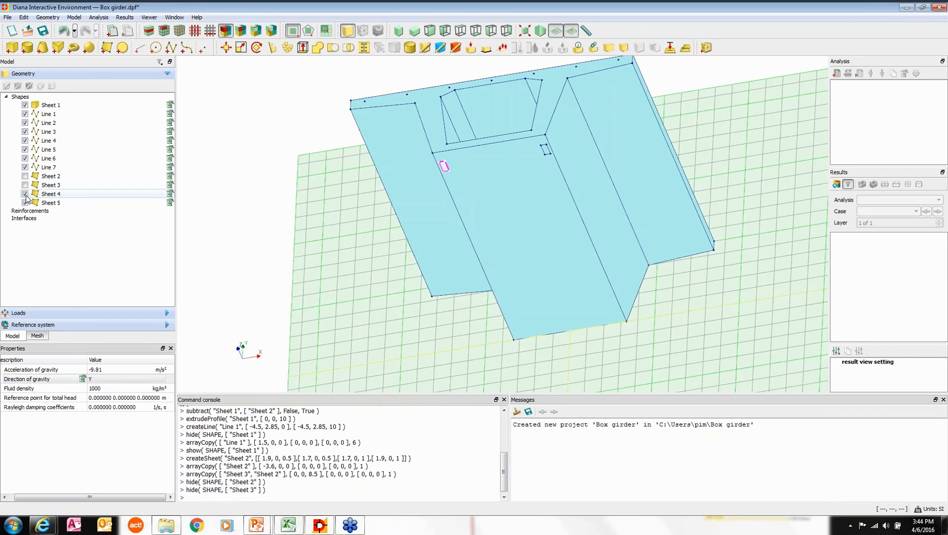
left_click(25, 194)
left_click(24, 203)
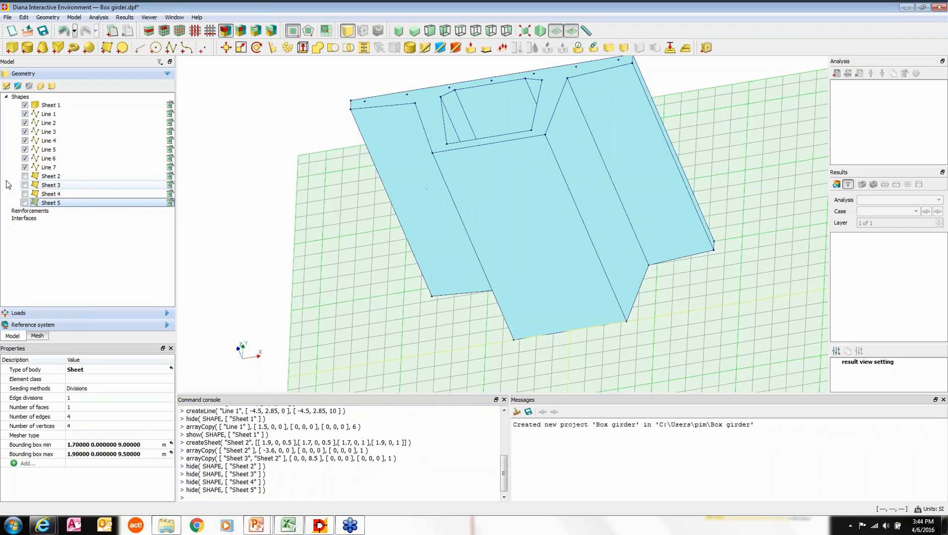
left_click(25, 176)
left_click(25, 185)
left_click(25, 194)
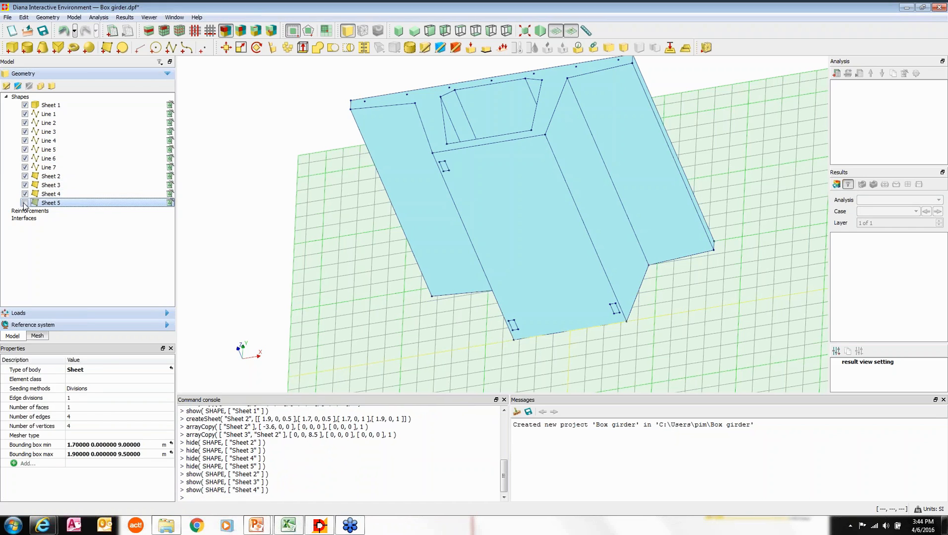
left_click(25, 203)
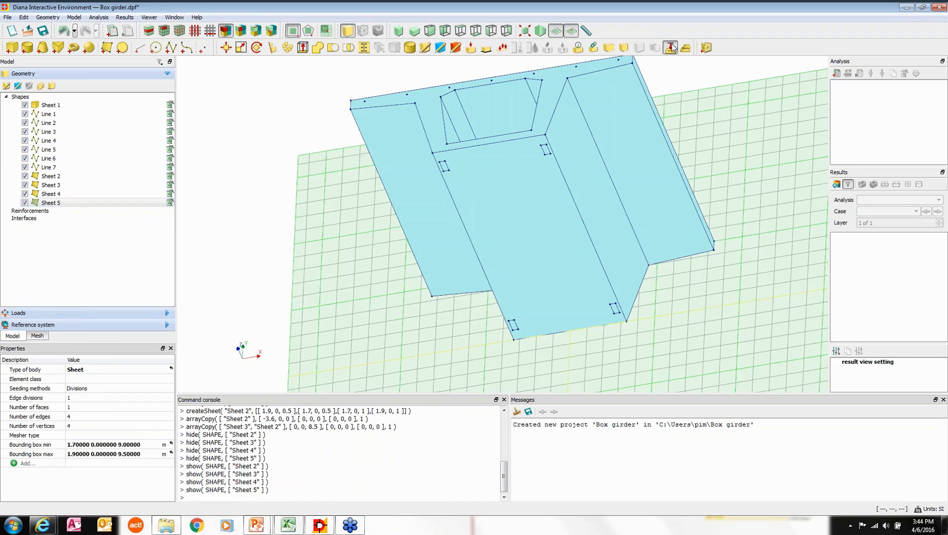
- Set up a face imprint projection with the girder's bottom face as target and Sheets 2 to 5 as tools
left_click(670, 47)
left_click(158, 133)
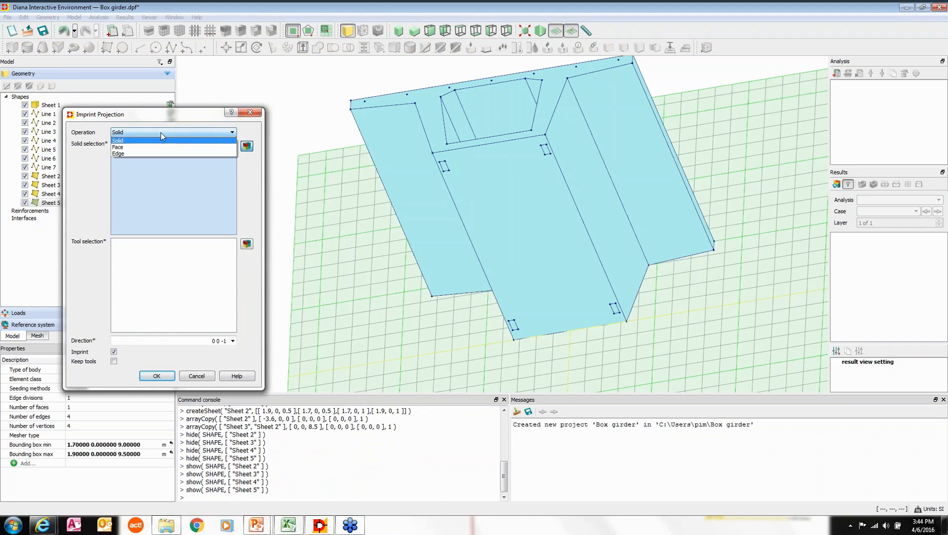
left_click(160, 148)
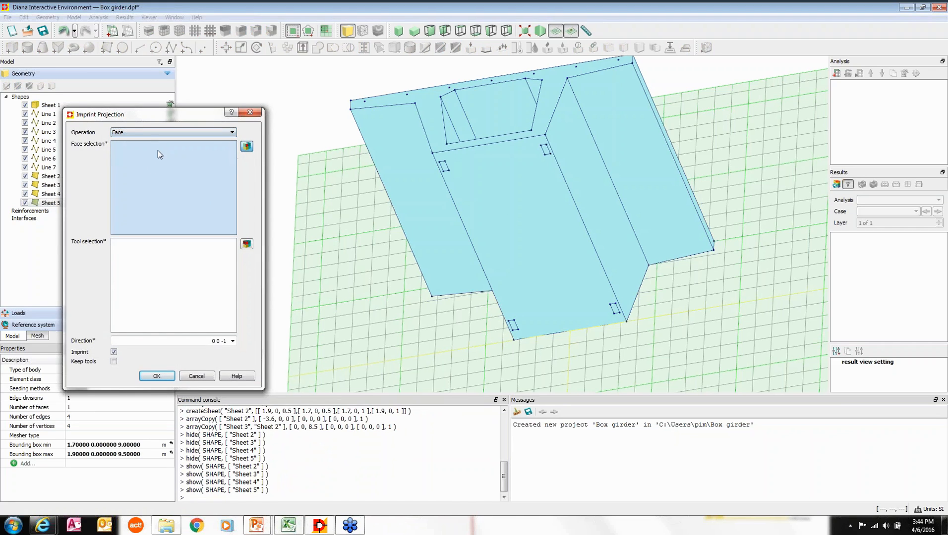
left_click(497, 210)
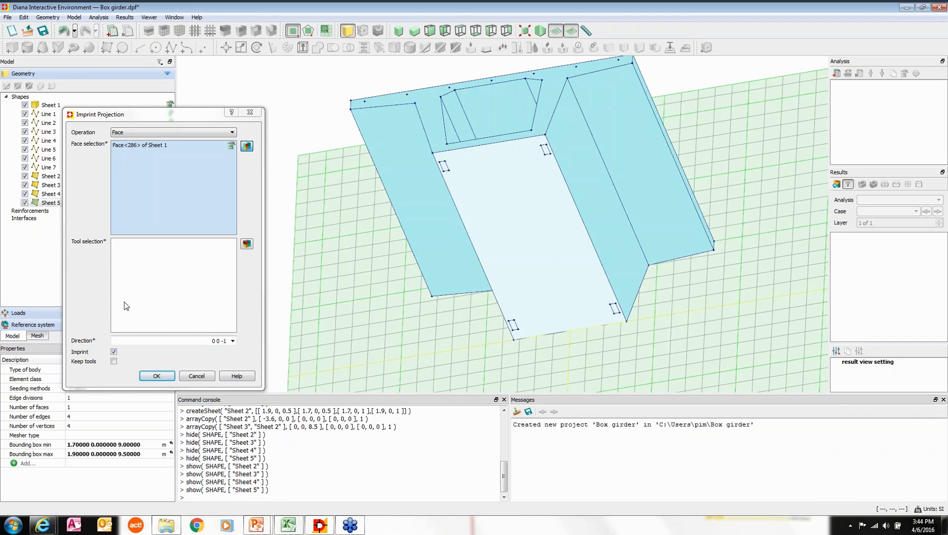
left_click(154, 278)
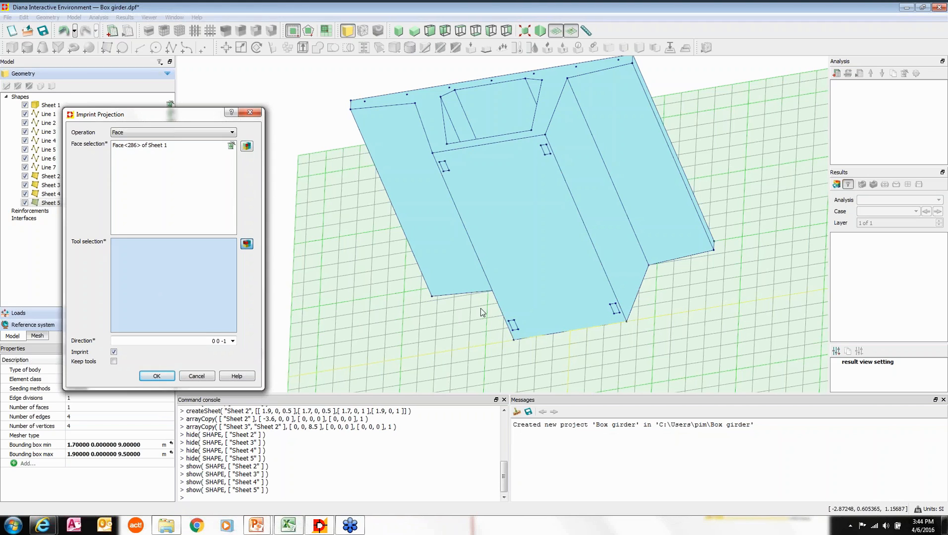
left_click(546, 341)
left_click(615, 308)
left_click(545, 149)
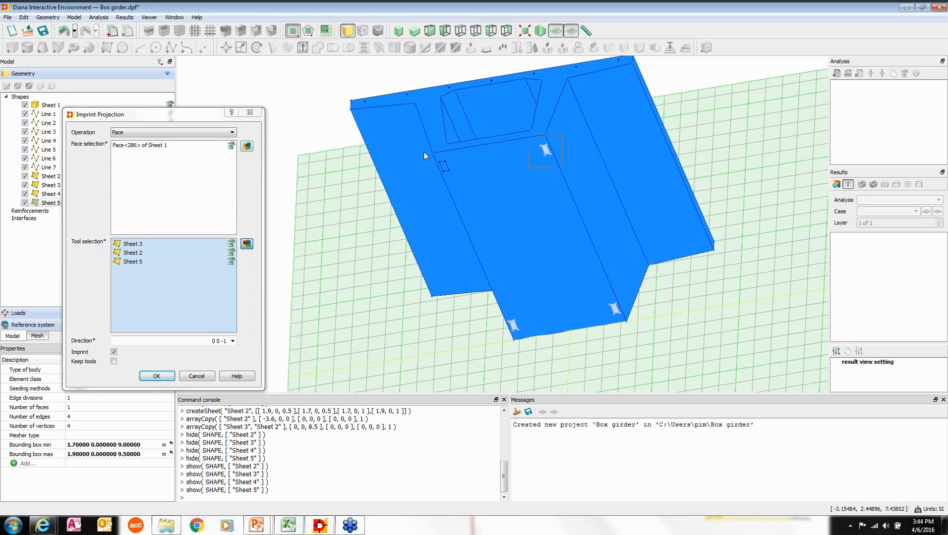
left_click(444, 166)
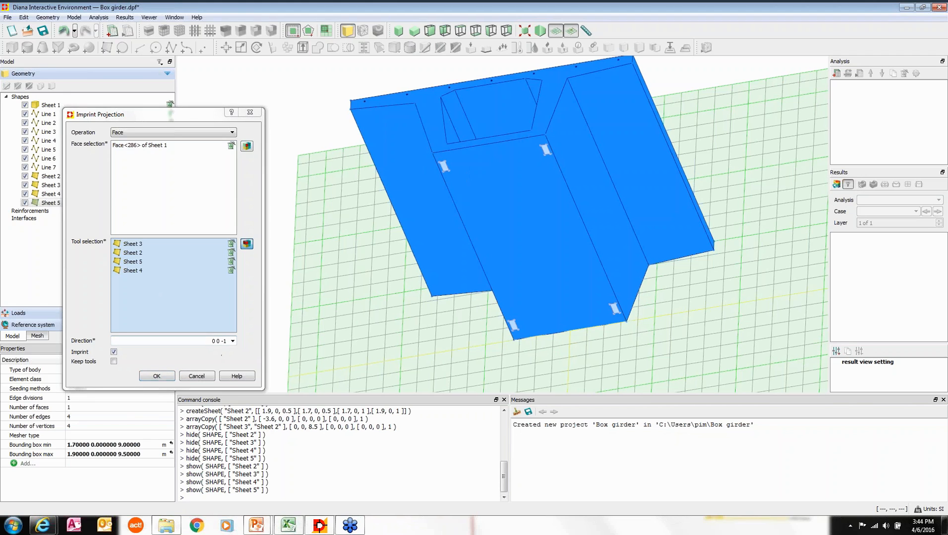
- Set the projection direction to 0 -1 0 and imprint the support sheets without keeping the tools
left_click_drag(180, 119, 124, 121)
left_click_drag(156, 341, 190, 340)
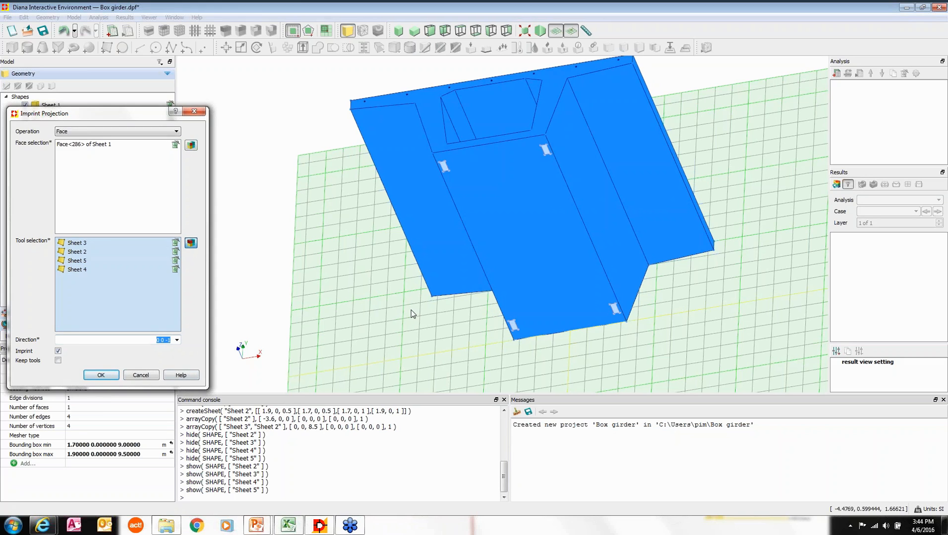
type("0")
left_click(97, 376)
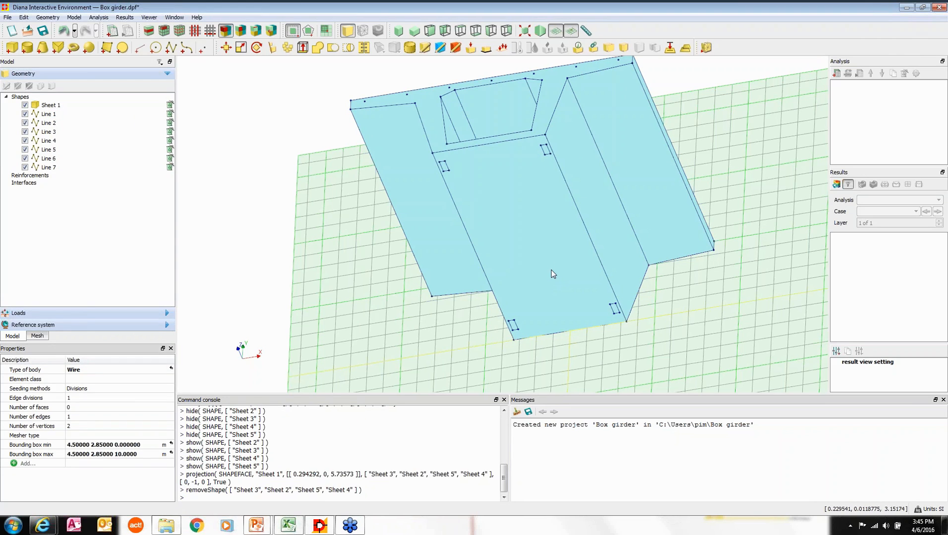
- Start a shape assignment for the girder solid Sheet 1 with the Structural Solids element class
middle_click_drag(522, 184, 516, 235)
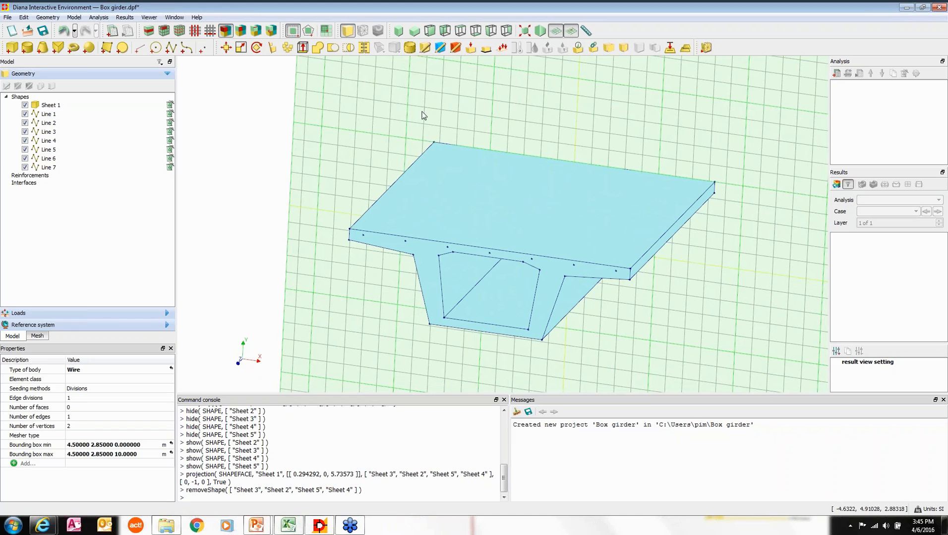
left_click(425, 48)
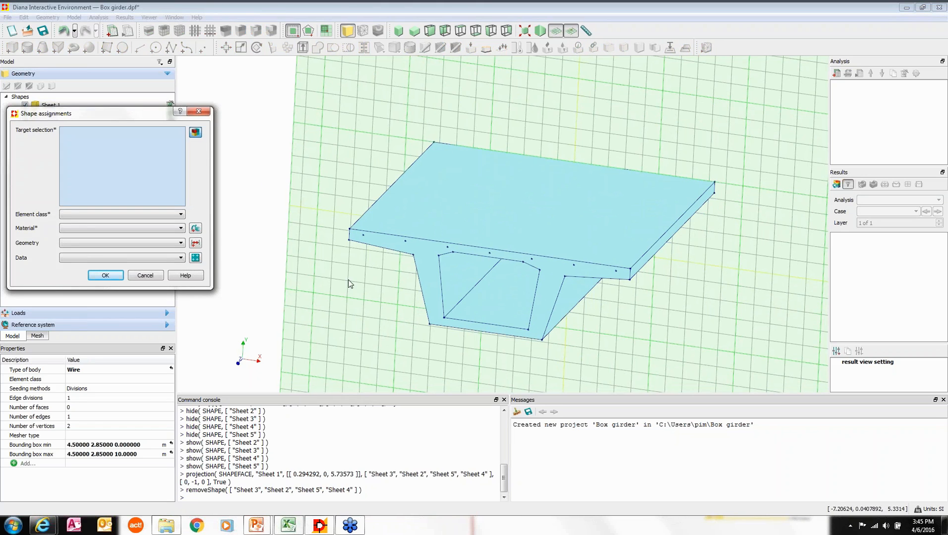
left_click(147, 214)
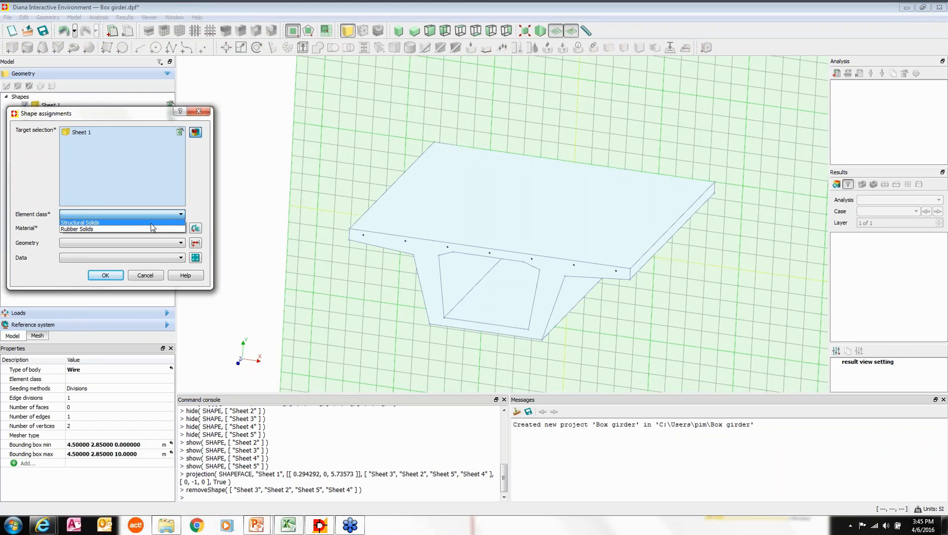
left_click(151, 223)
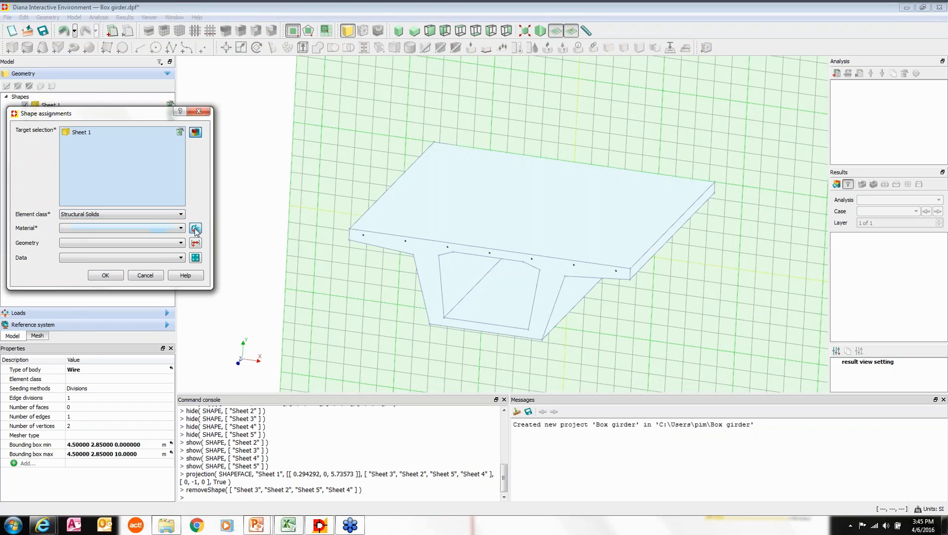
- Add a new material named Concrete with class Concrete and masonry and the Linear elastic isotropic model
left_click(195, 229)
key("ctrl+a")
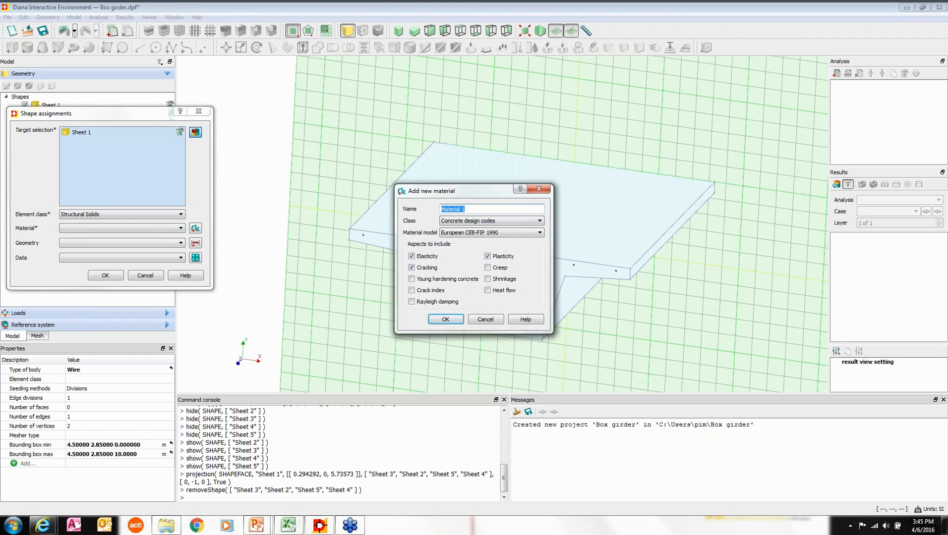
type("Concrete")
left_click(491, 221)
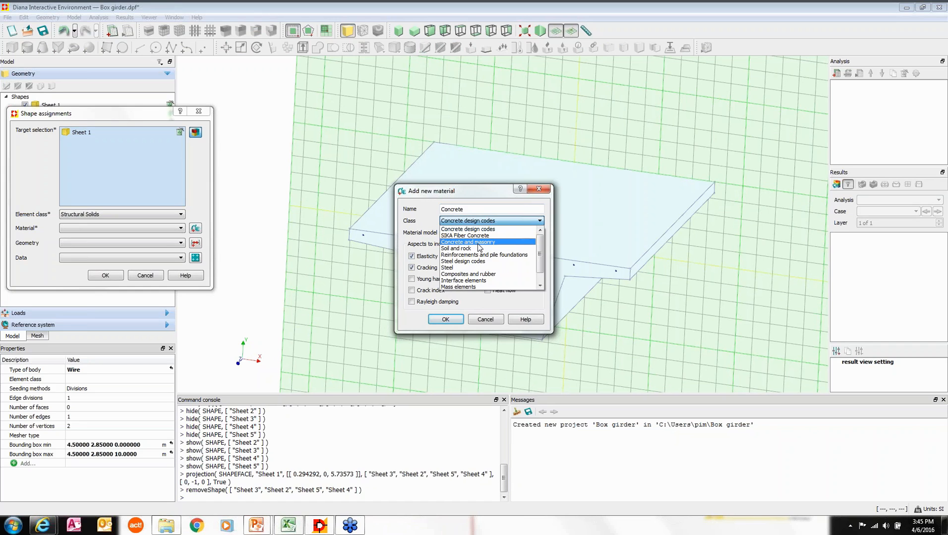
left_click(478, 243)
left_click(480, 233)
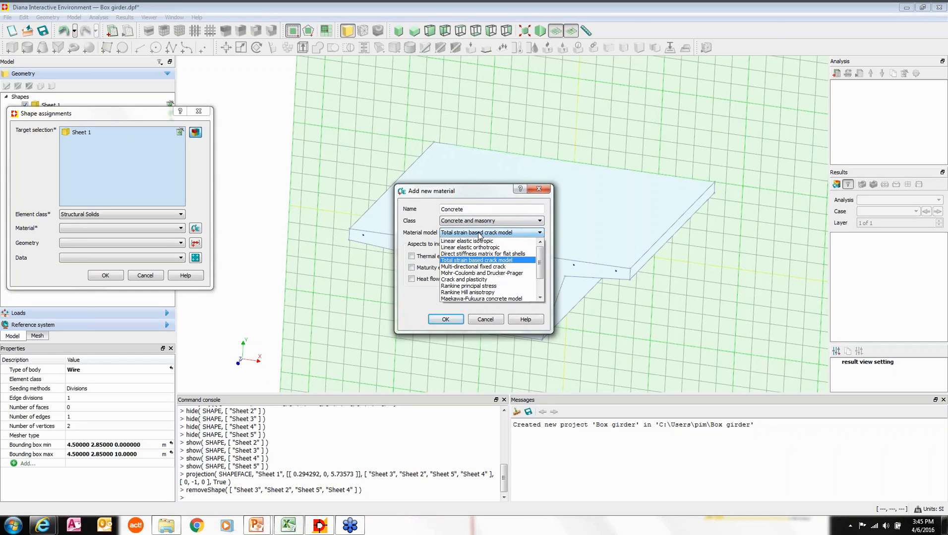
left_click(479, 242)
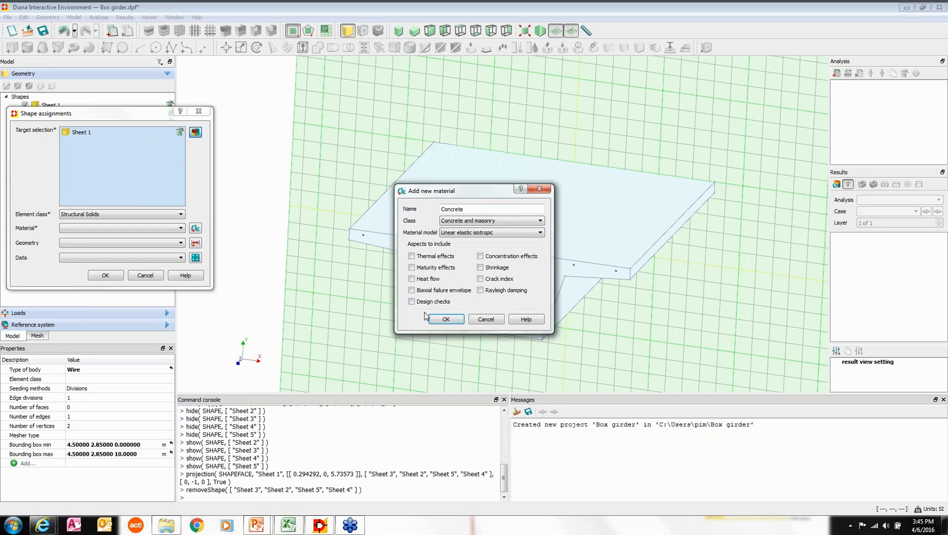
left_click(445, 321)
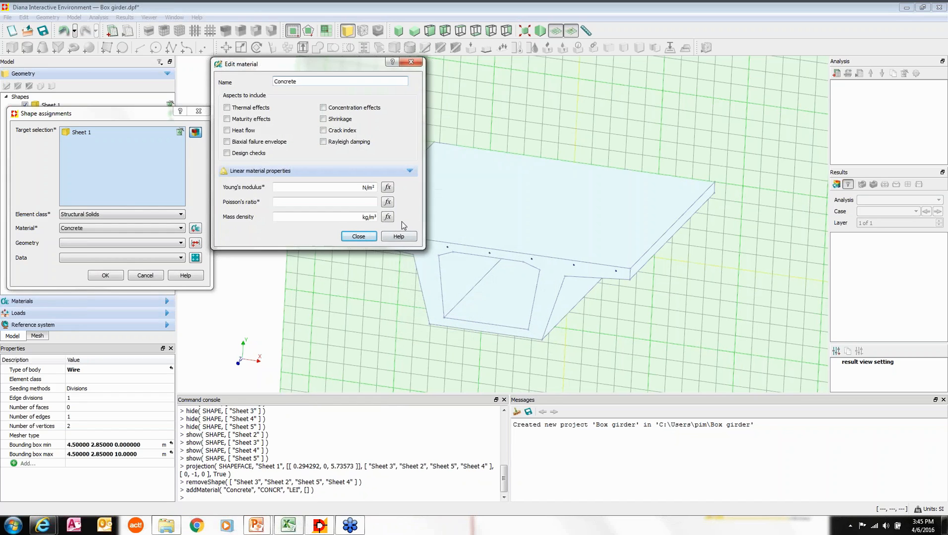
- Give Concrete a Young's modulus of 2.4e10 N/m², Poisson's ratio 0.167 and mass density 2.4e3 kg/m³, and apply the assignment to Sheet 1
left_click(350, 188)
type("2.4e10")
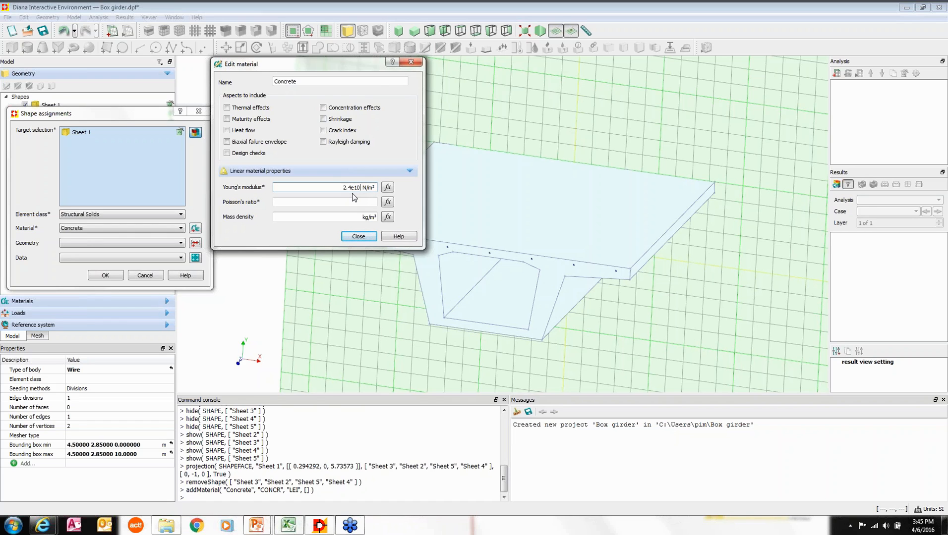
key("Tab")
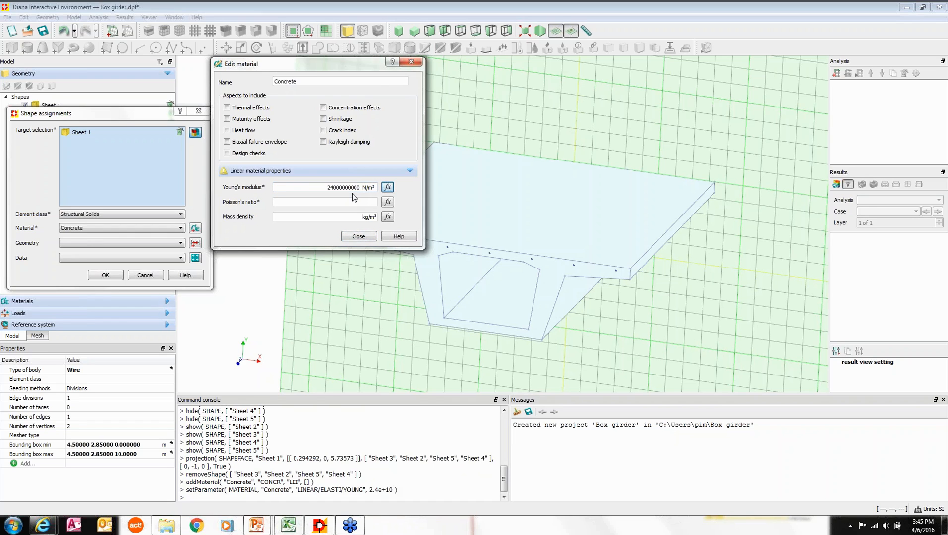
left_click(353, 201)
type("0.167")
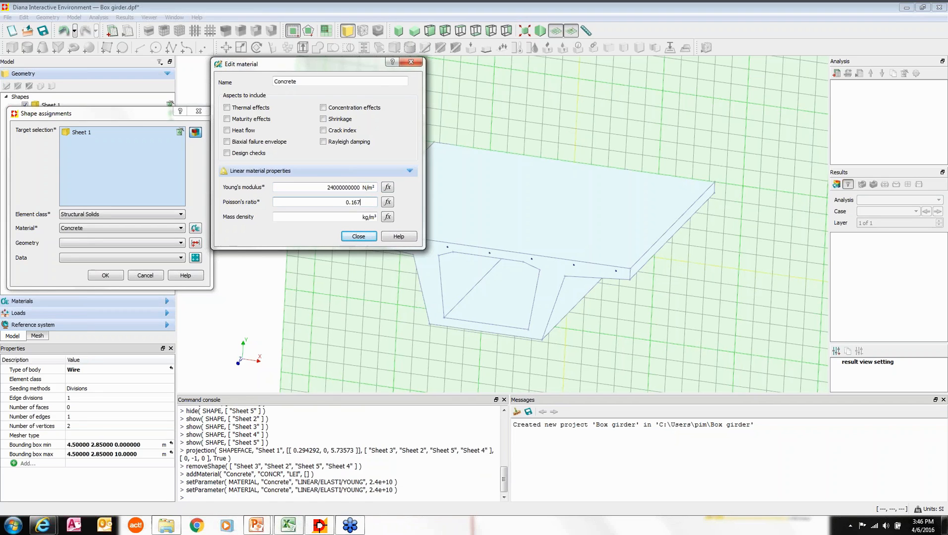
left_click(354, 220)
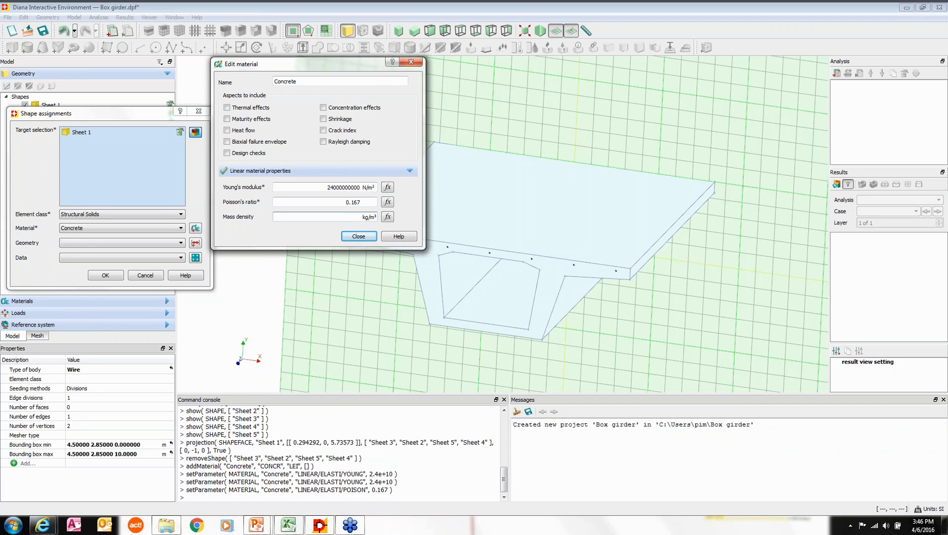
type("2.4e3")
left_click(355, 237)
left_click(105, 275)
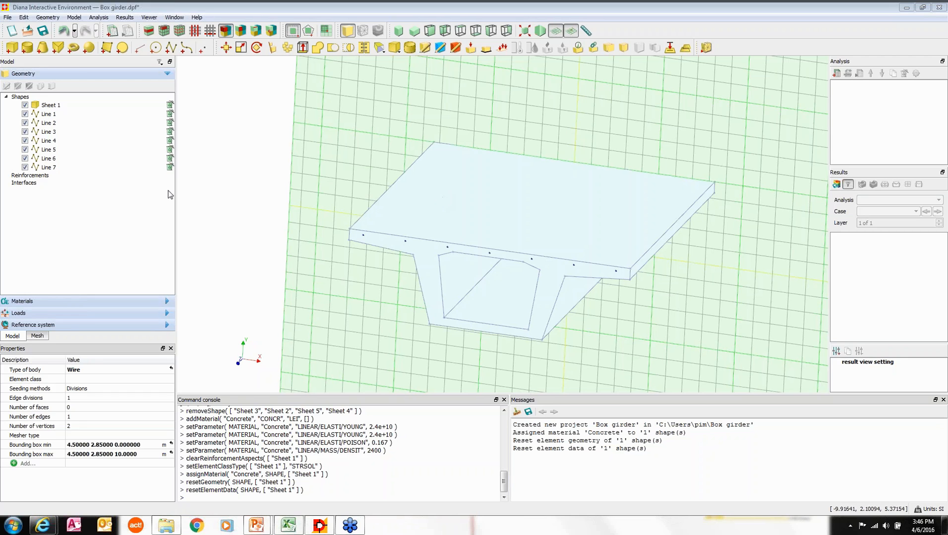
- Hide Sheet 1 and select Lines 1 to 7 as targets of a reinforcement property assignment
left_click(25, 105)
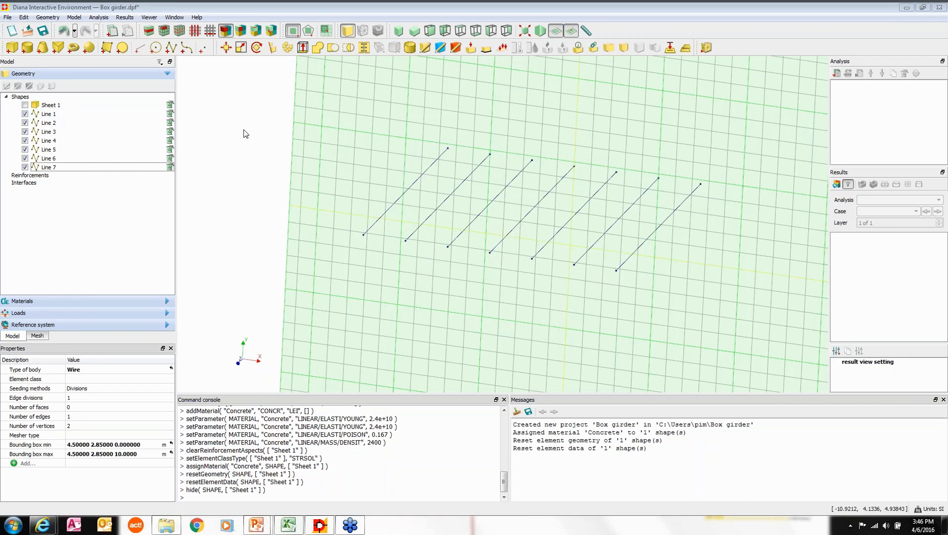
left_click(440, 48)
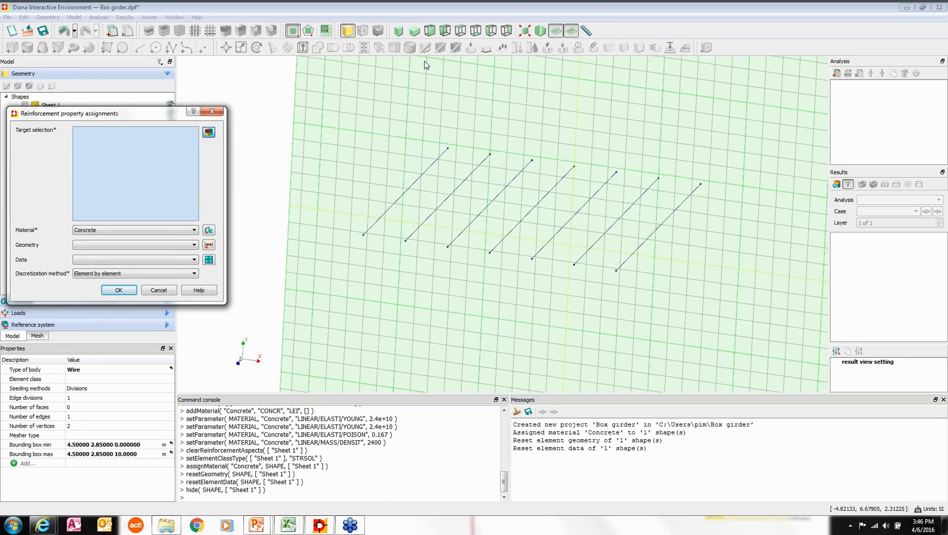
left_click_drag(294, 90, 738, 322)
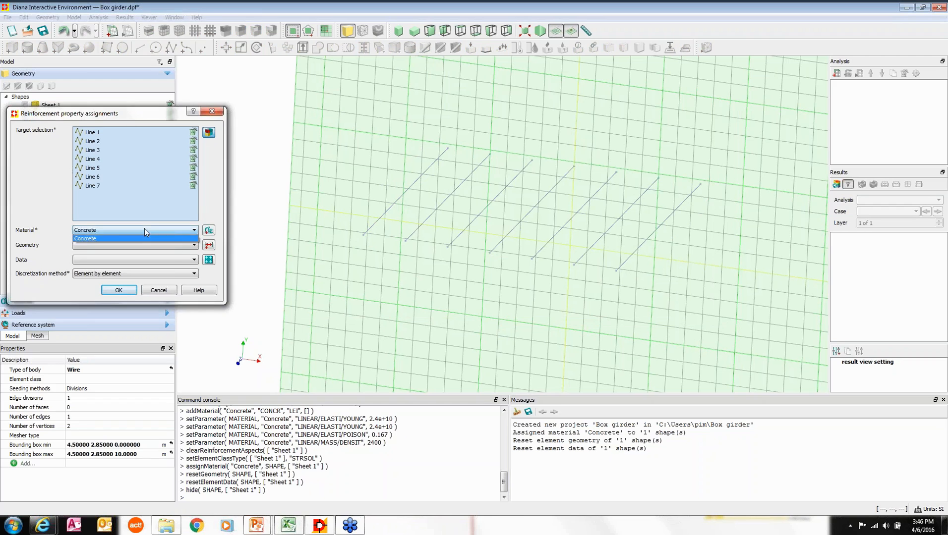
- Add a new material named Bars with class Reinforcements and pile foundations and the Linear elasticity model
left_click(210, 230)
left_click_drag(469, 227, 444, 224)
type("Bars")
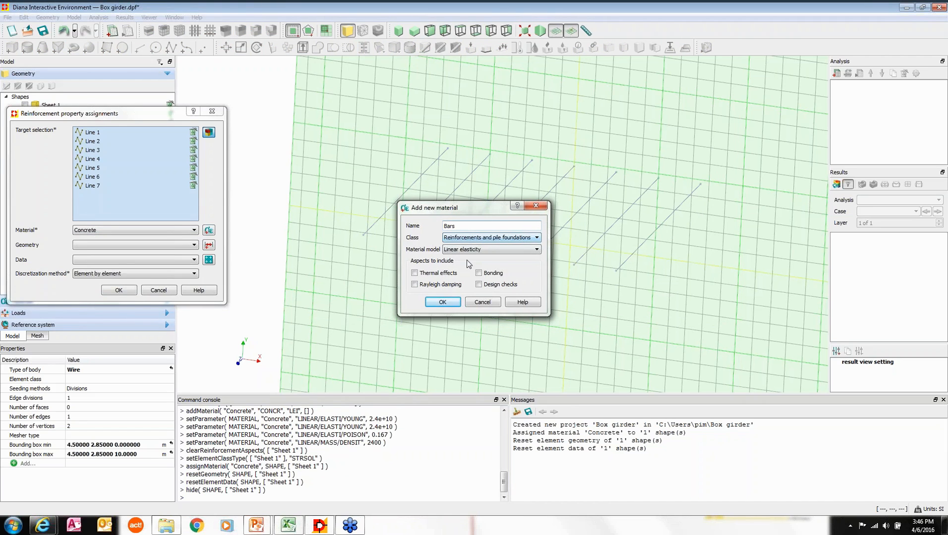
left_click(442, 303)
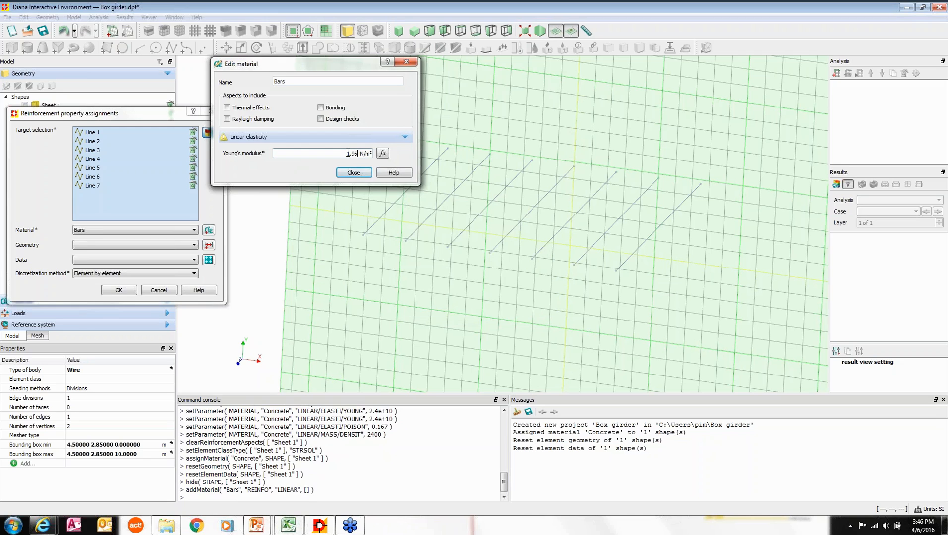
- Set the Young's modulus of the Bars material to 1.96e11 N/m² and finish editing the material
type("e11")
left_click(353, 173)
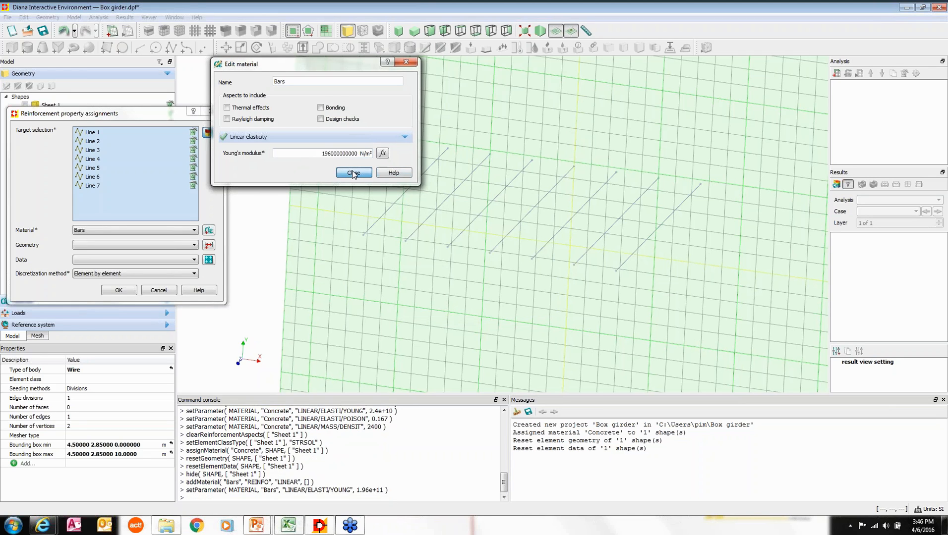
left_click(353, 172)
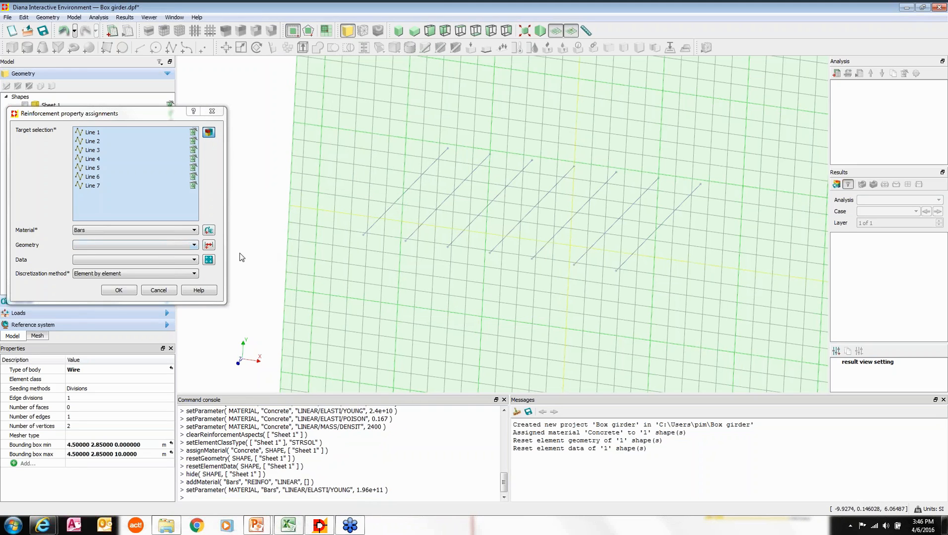
- Add an embedded reinforcement geometry with a bar cross-section area of 0.001 m² and apply the property assignment to Lines 1 to 7
left_click(209, 245)
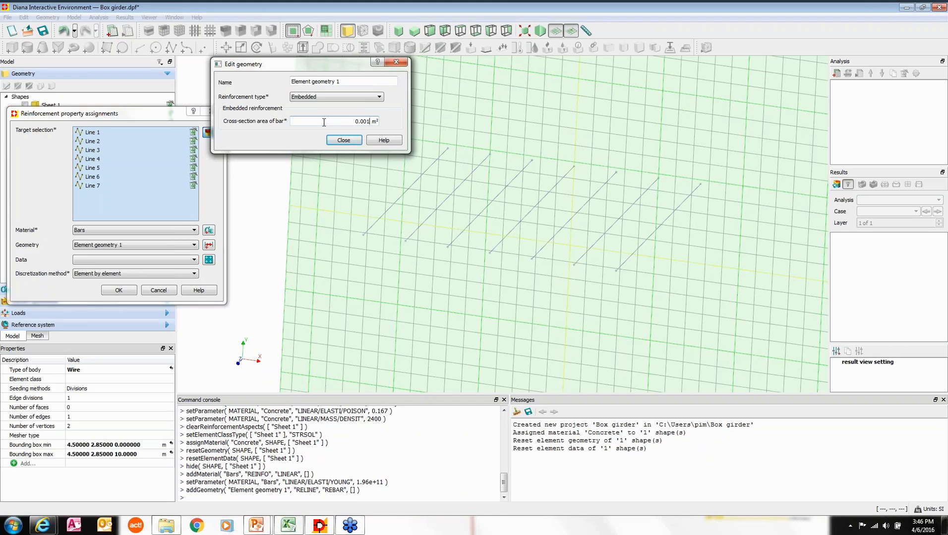
left_click(345, 140)
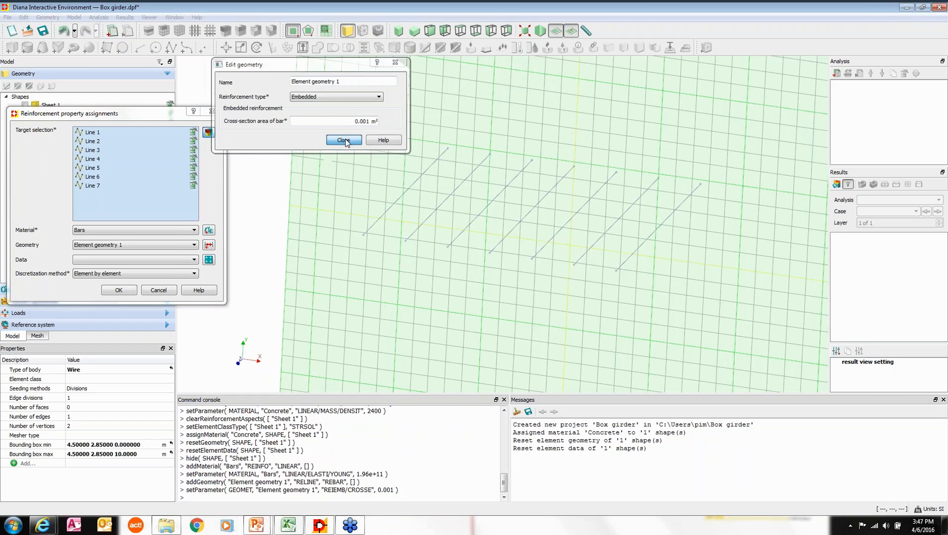
left_click(120, 291)
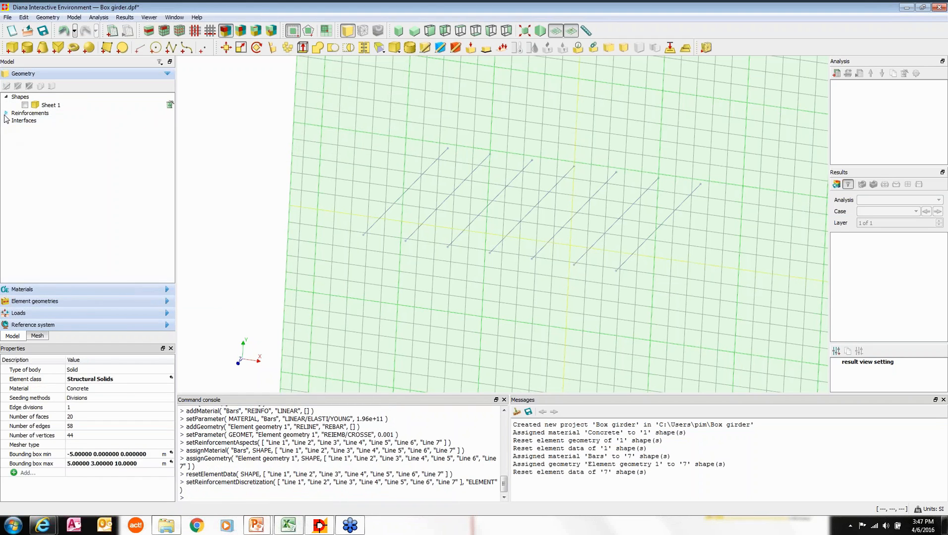
- Expand the list of reinforcement lines and make Sheet 1 visible again
left_click(6, 113)
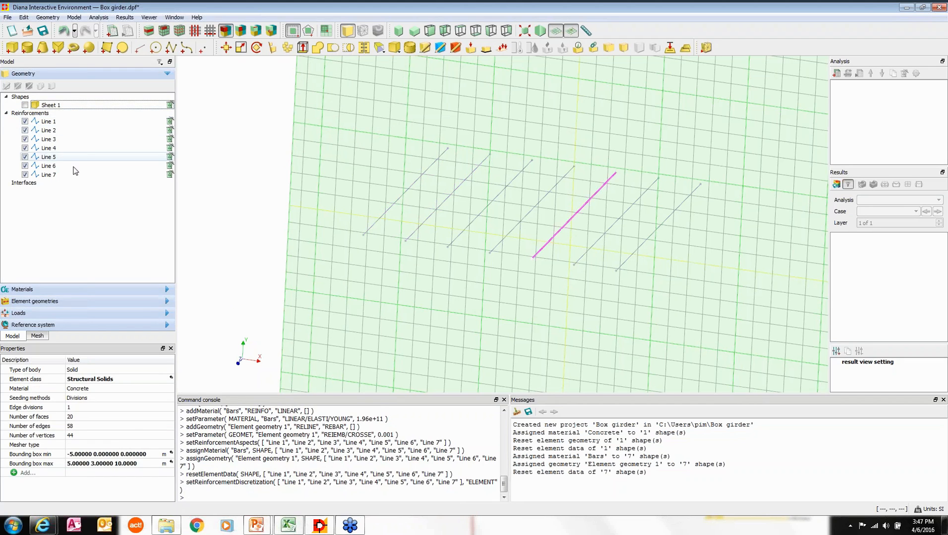
left_click(25, 105)
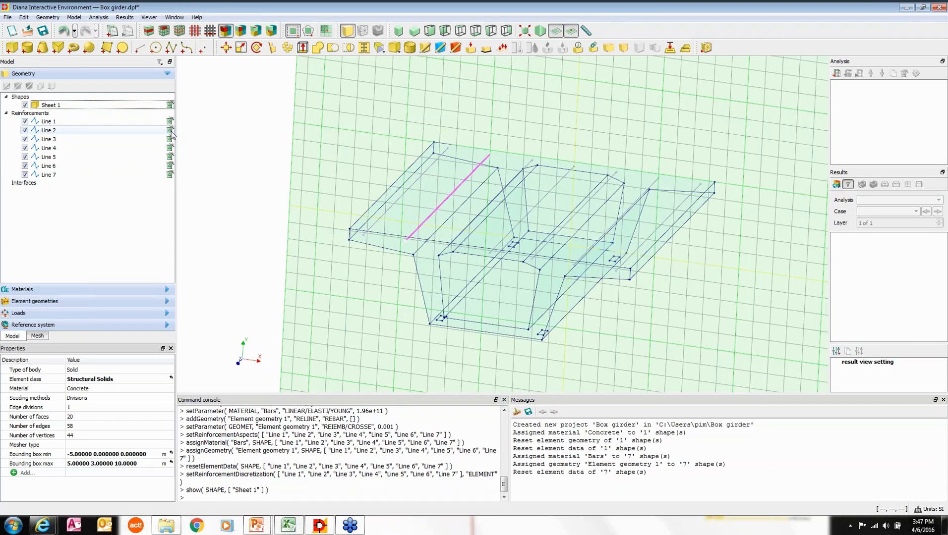
- Start attaching a support and remove Lines 1 to 7 from its target bodies
middle_click_drag(436, 278, 475, 210)
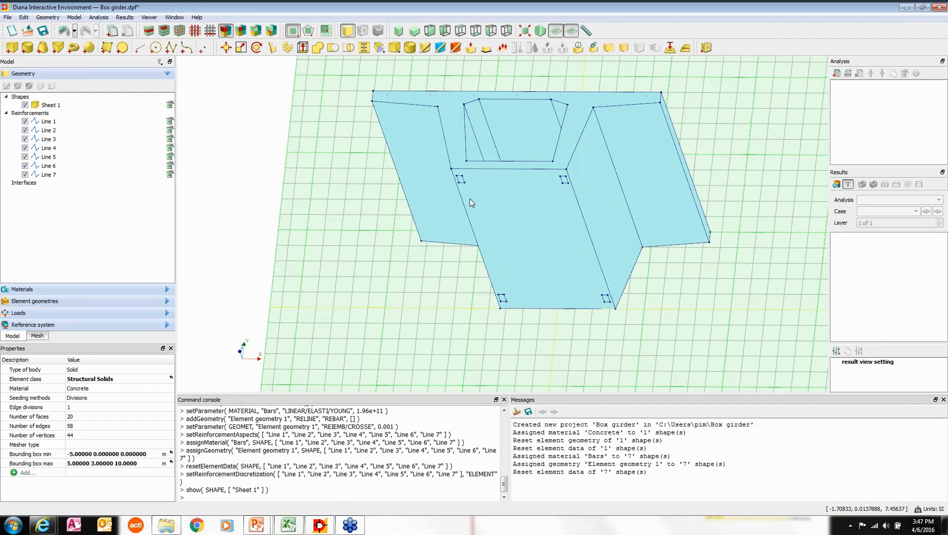
left_click(486, 49)
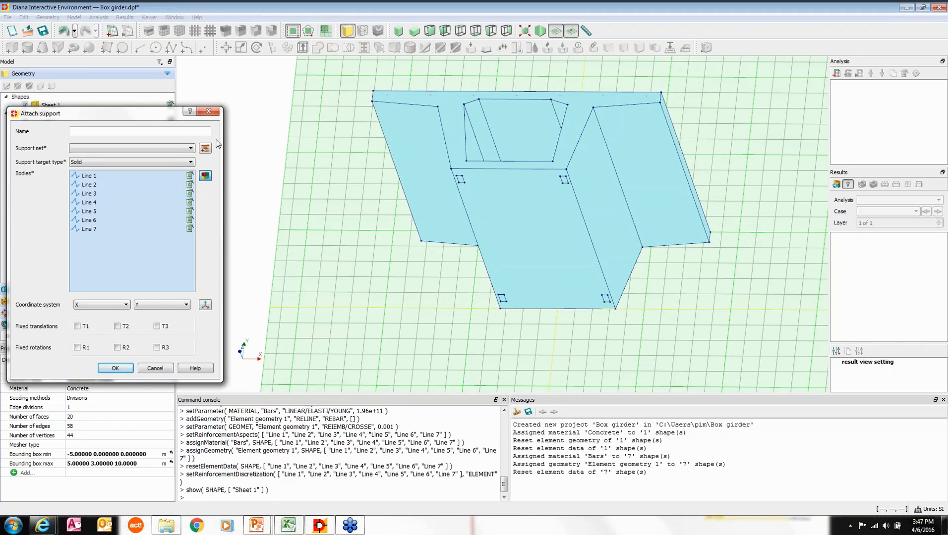
left_click(189, 176)
left_click(190, 176)
left_click(190, 176)
left_click(190, 176)
left_click(190, 176)
left_click(190, 176)
left_click(190, 176)
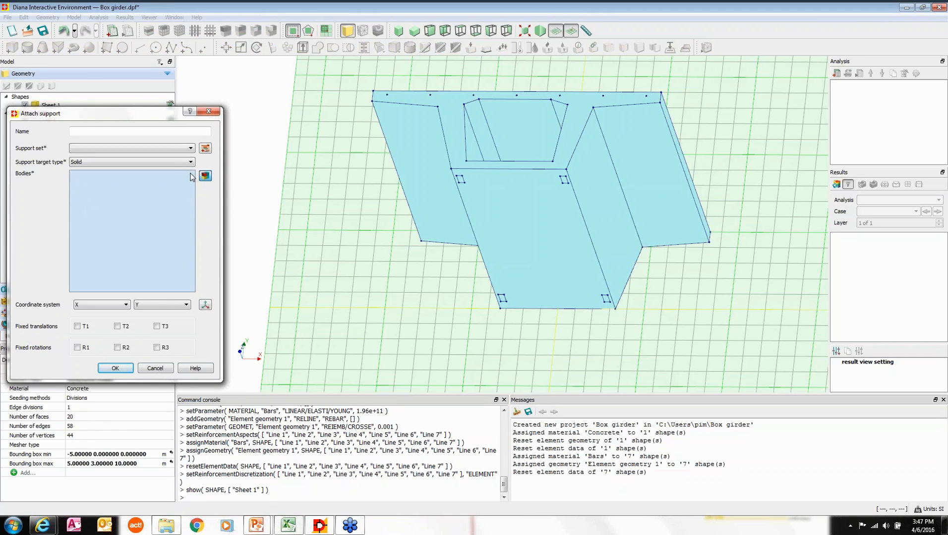
- Name the support BC and create a support set named BC for it
left_click(174, 132)
left_click(205, 148)
type("BC")
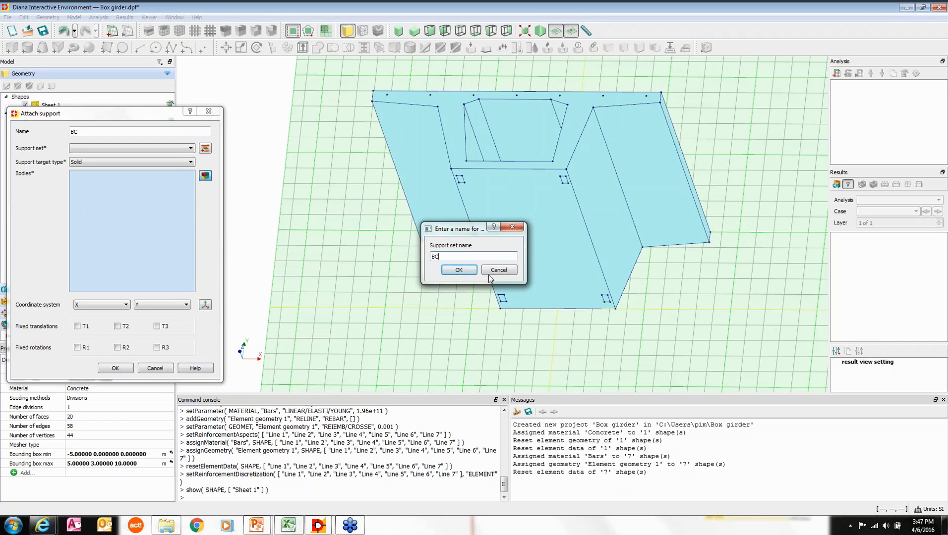
left_click(459, 270)
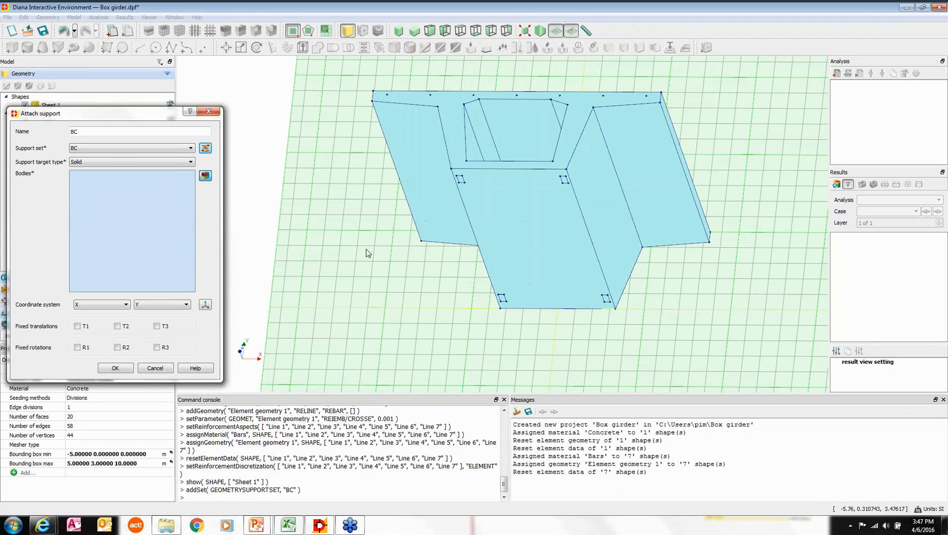
- Set the support target type to Face and select the four small imprinted faces on the girder's underside
left_click(144, 162)
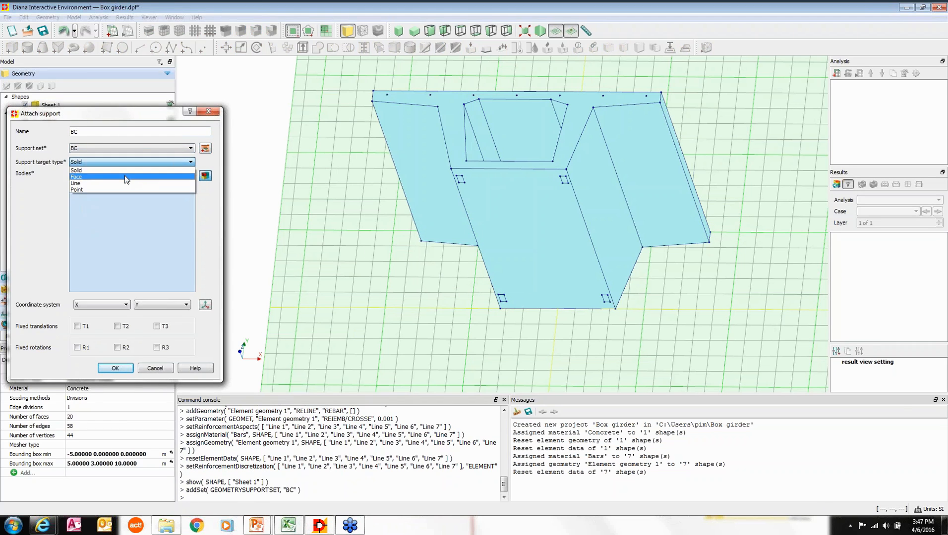
left_click(124, 176)
left_click(477, 191)
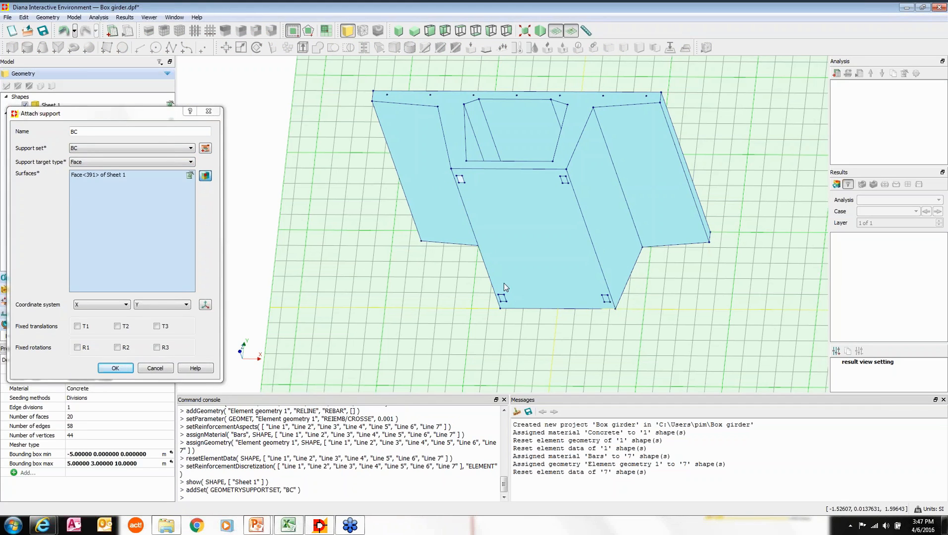
left_click(513, 298)
left_click_drag(619, 318, 620, 318)
left_click_drag(545, 171, 579, 189)
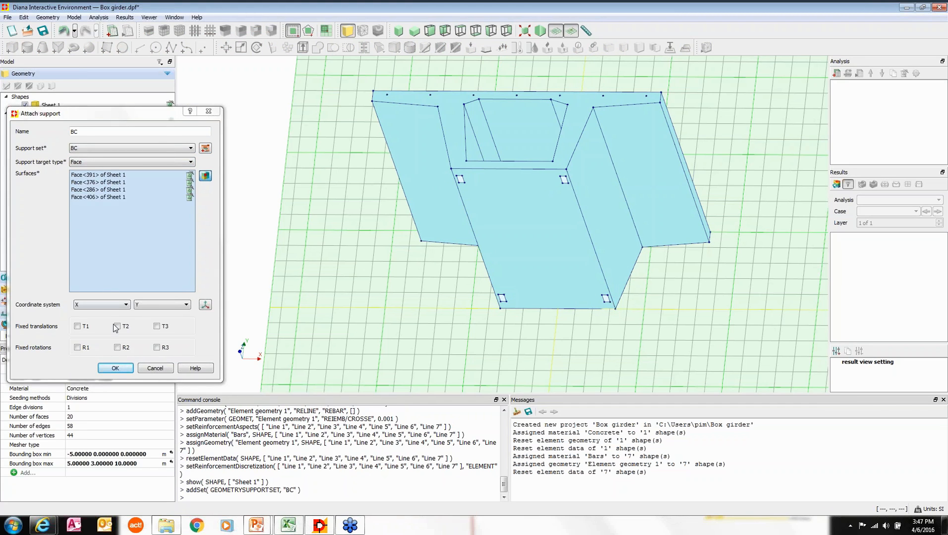
- Fix translations T1, T2 and T3 for the support and attach it
left_click(87, 327)
left_click(125, 327)
left_click(156, 326)
left_click(126, 371)
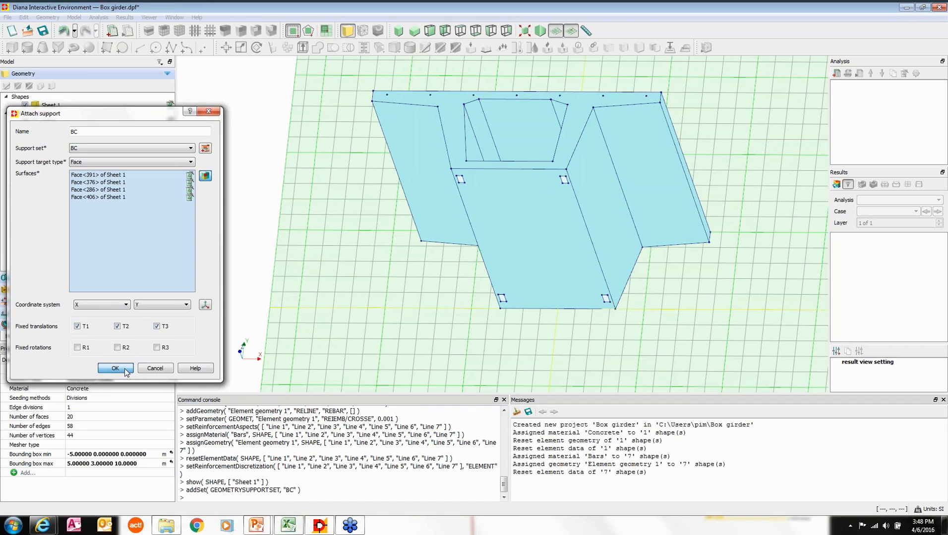
- Add a dead weight load named SW to the whole model in a new load case named SW
middle_click_drag(482, 215, 463, 301)
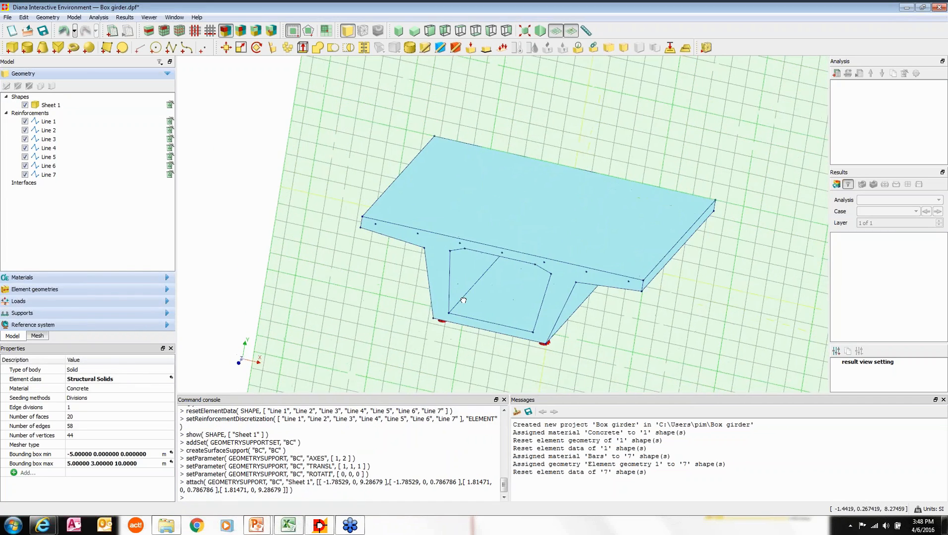
left_click(502, 48)
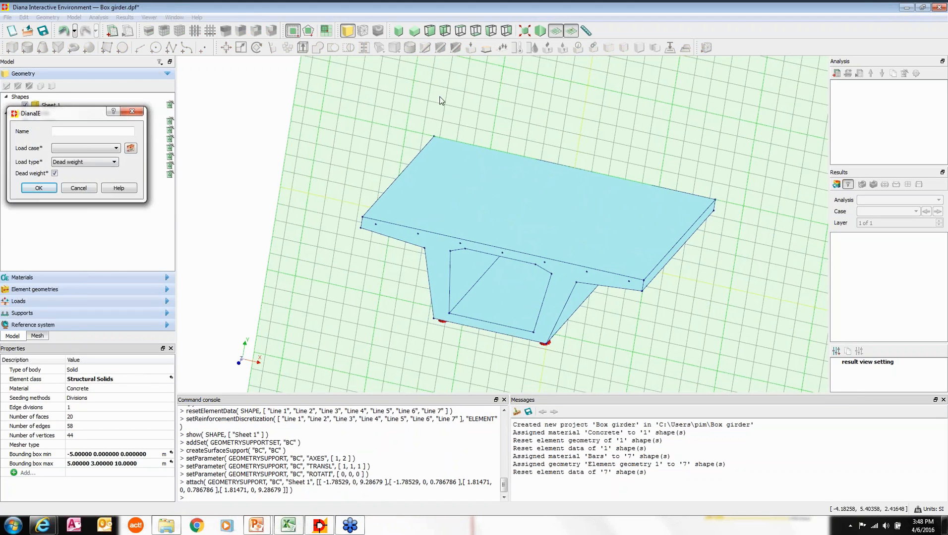
left_click(62, 132)
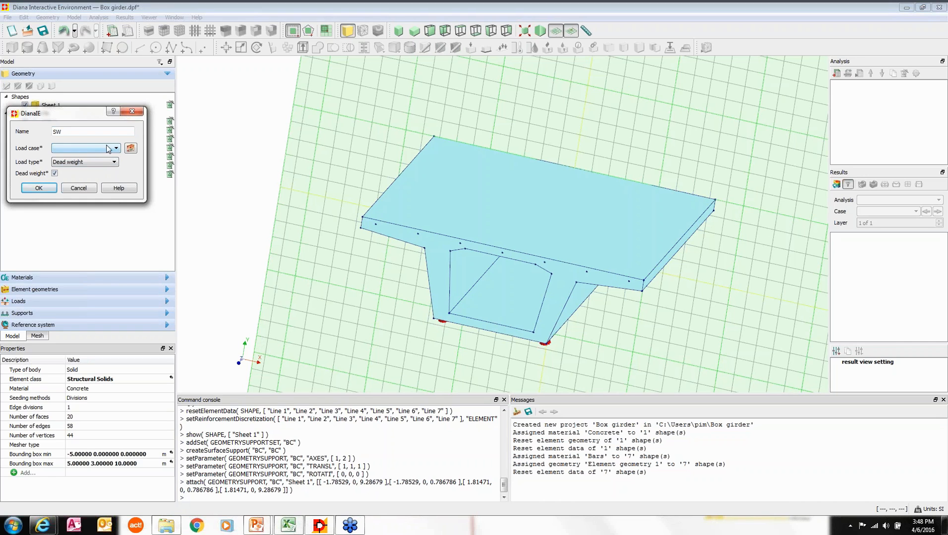
left_click(131, 148)
type("SW")
left_click(458, 271)
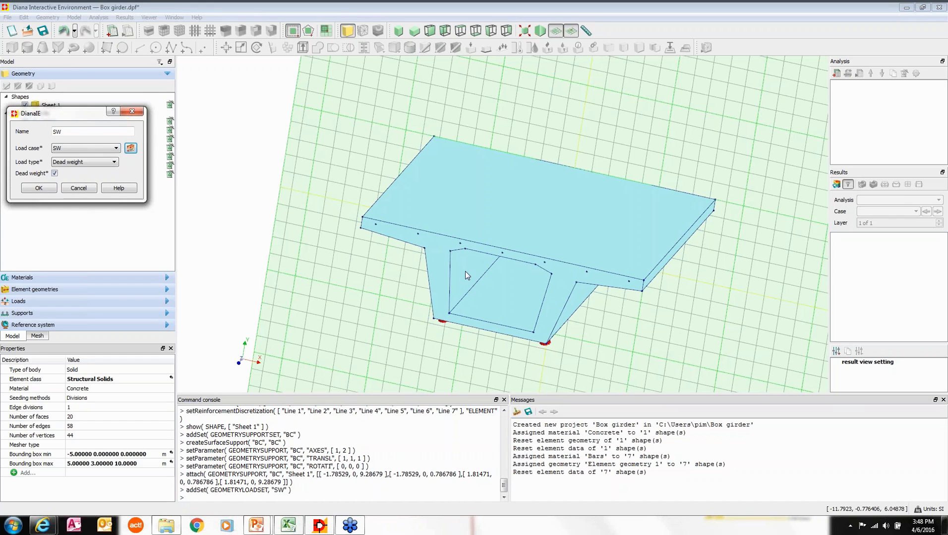
left_click(38, 188)
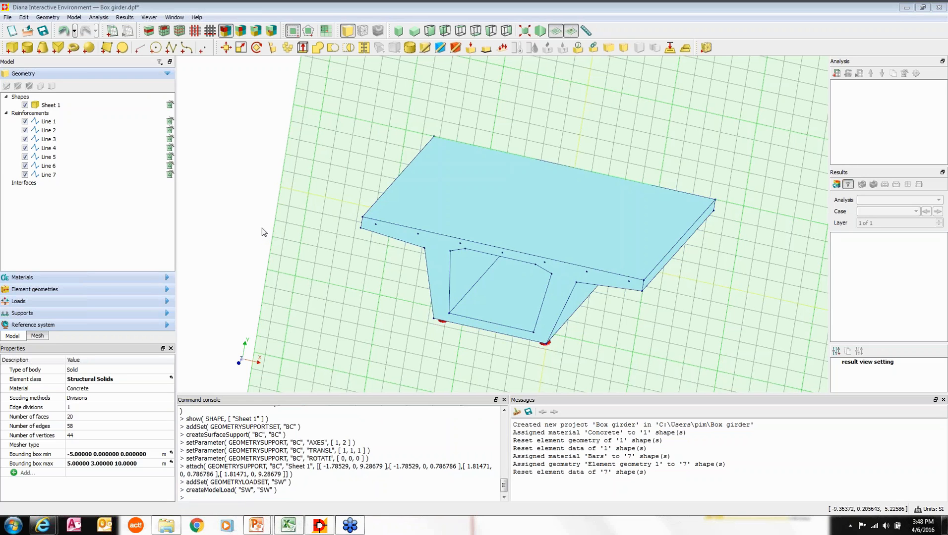
- Start attaching a load named Pressure and create a load case with the same name for it
left_click(471, 48)
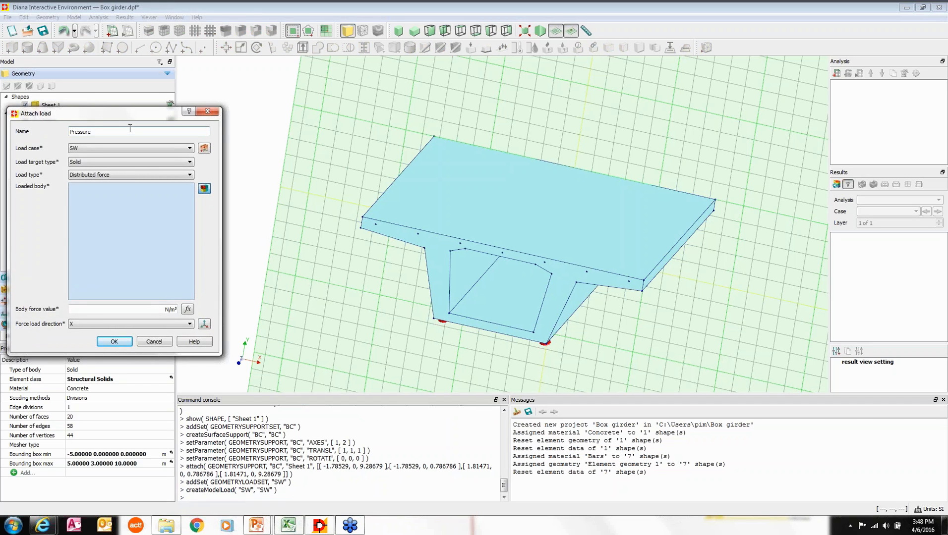
double_click(81, 132)
key("ctrl+c")
left_click(203, 148)
key("ctrl+v")
left_click(471, 272)
- Target the top slab's upper face with a distributed force of 4e9 N/m² in the Y direction
left_click(111, 163)
left_click(109, 177)
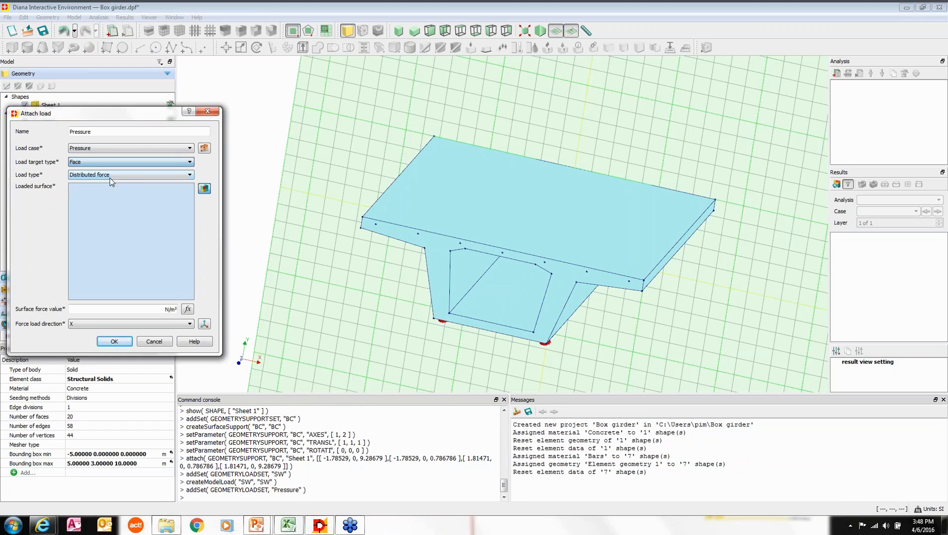
left_click(497, 201)
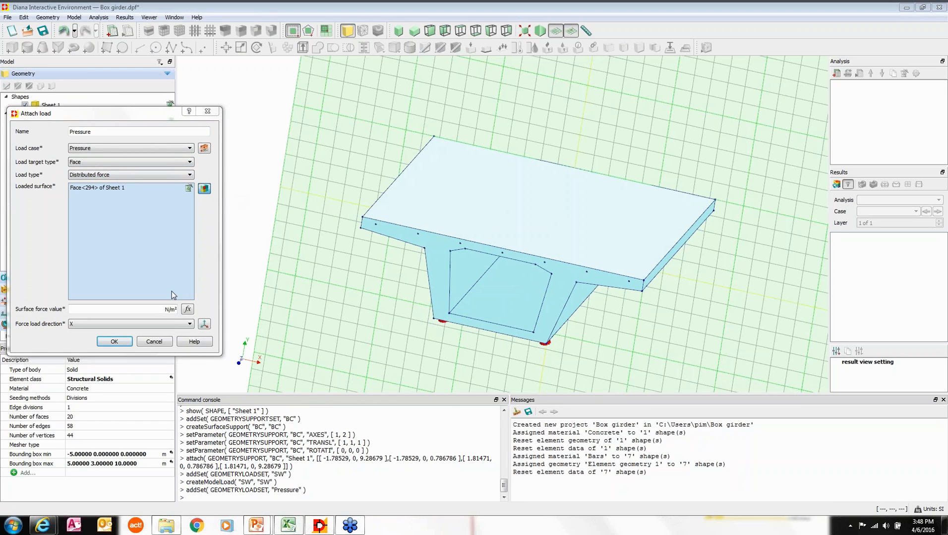
left_click(171, 308)
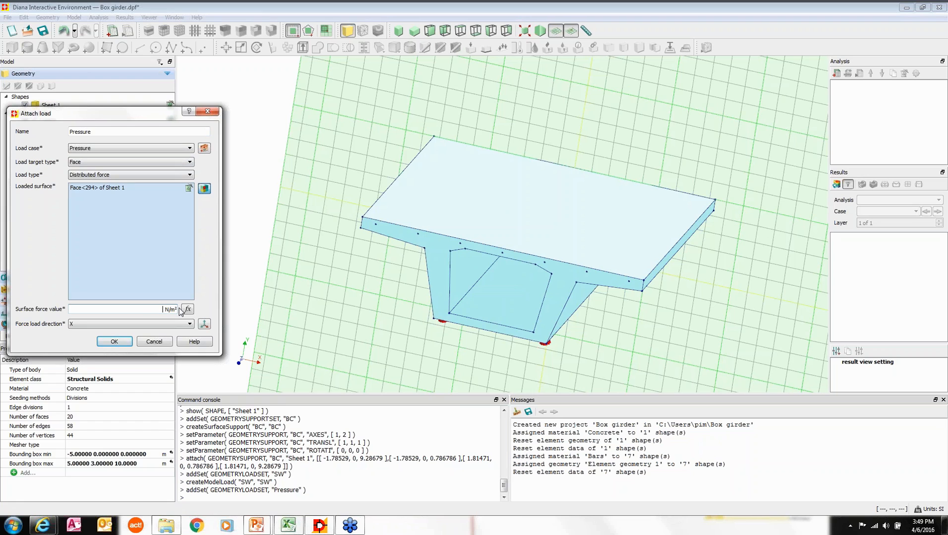
type("e9")
left_click(161, 324)
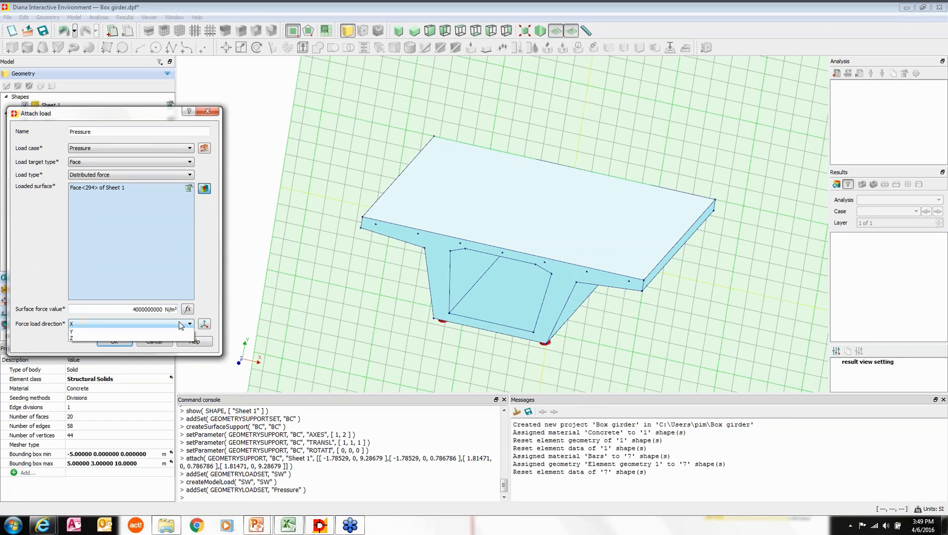
left_click(106, 339)
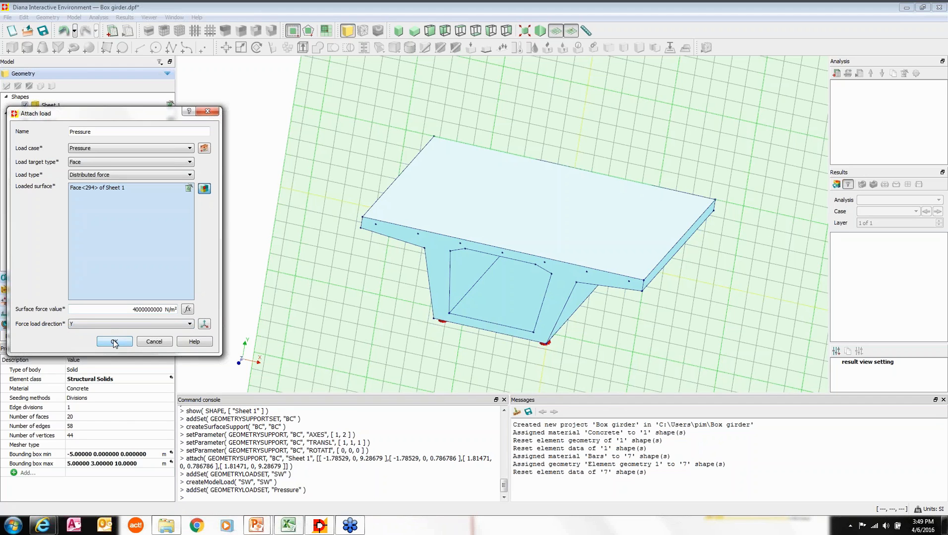
- Set the Pressure load's surface force value to -2.0e4 N/m² and attach the load
double_click(157, 309)
type("-2.")
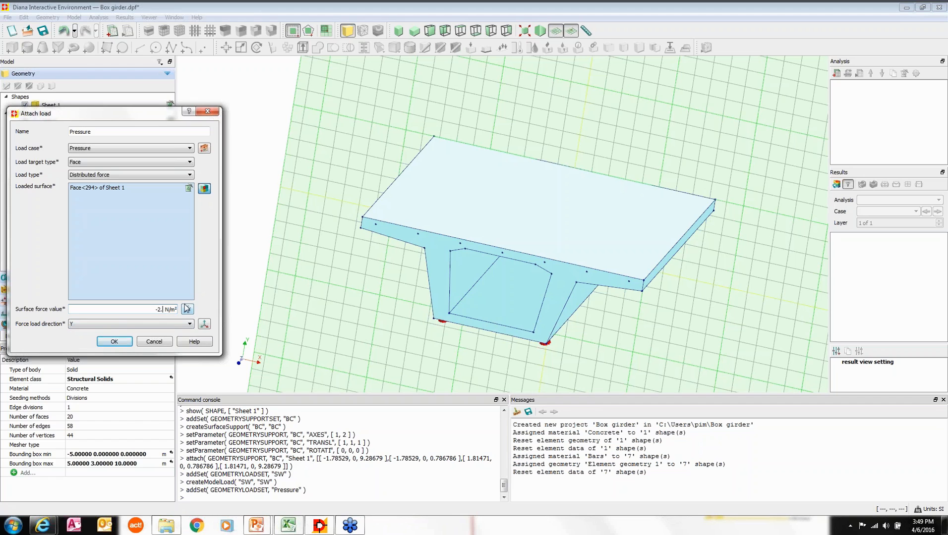
type("0e4")
left_click(119, 347)
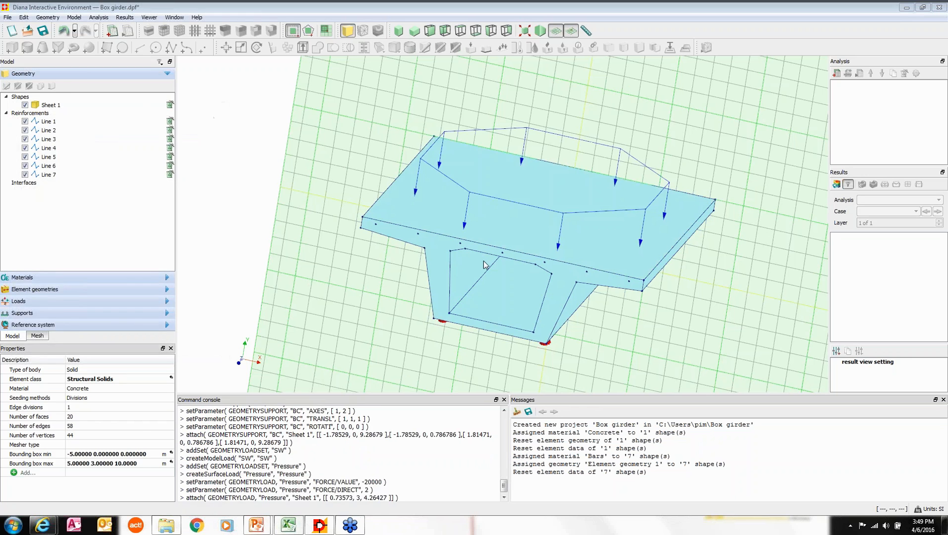
- Hide Sheet 1 so that only the reinforcement lines are displayed
middle_click_drag(483, 263, 495, 239)
middle_click_drag(436, 249, 412, 304)
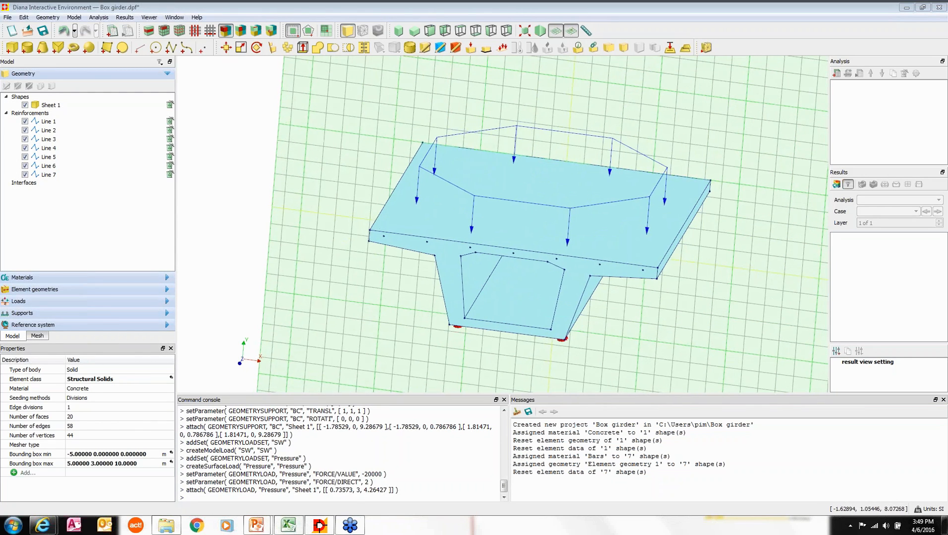
middle_click_drag(476, 279, 440, 281)
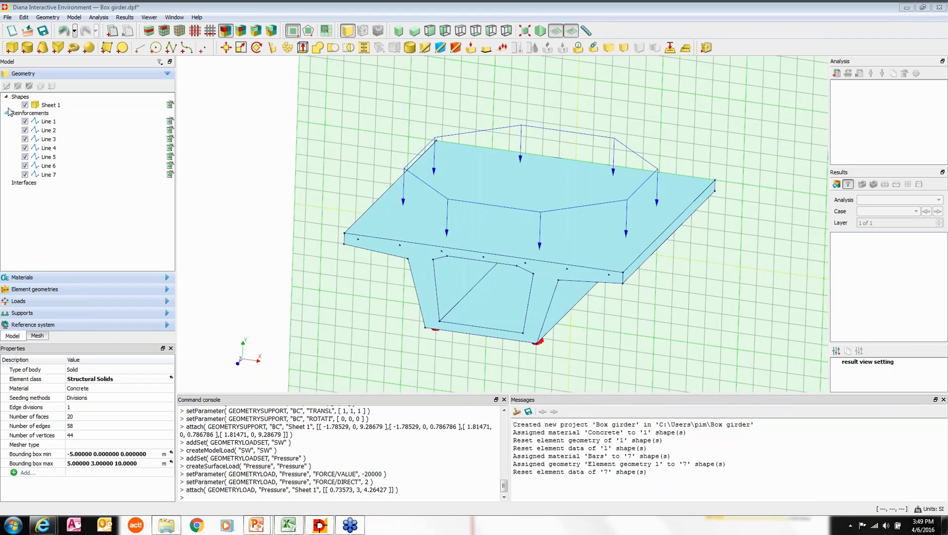
left_click(30, 105)
left_click(25, 105)
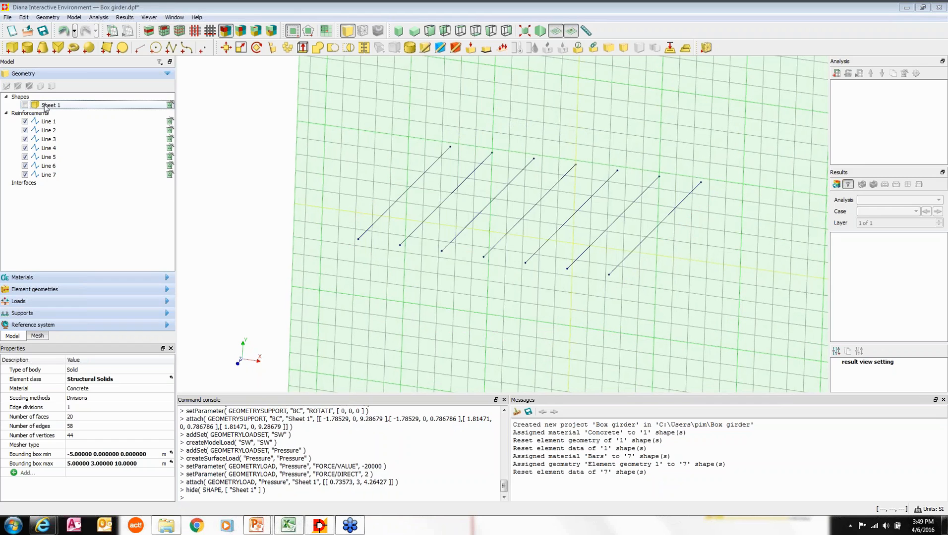
- Start attaching a load named prestress and create a load case with the same name for it
left_click(471, 47)
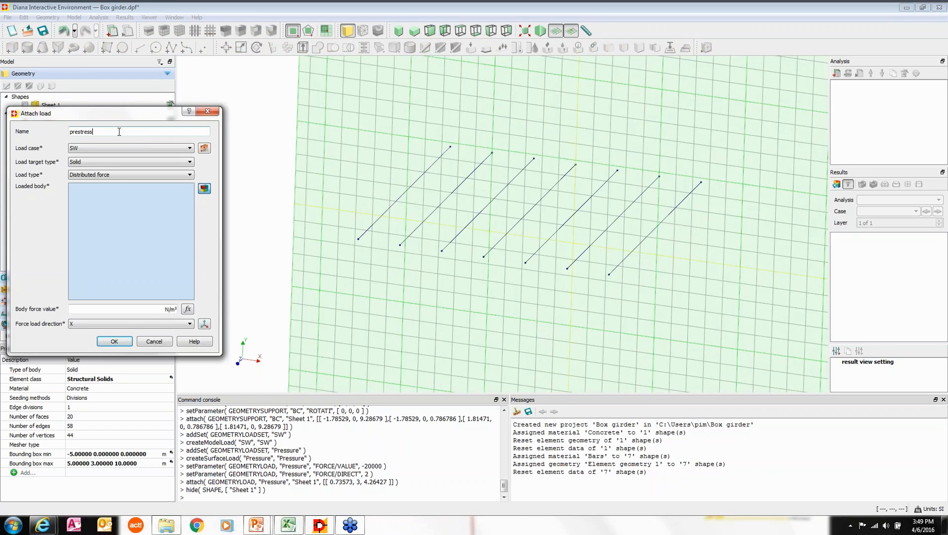
double_click(86, 132)
key("ctrl+c")
left_click(204, 148)
key("ctrl+v")
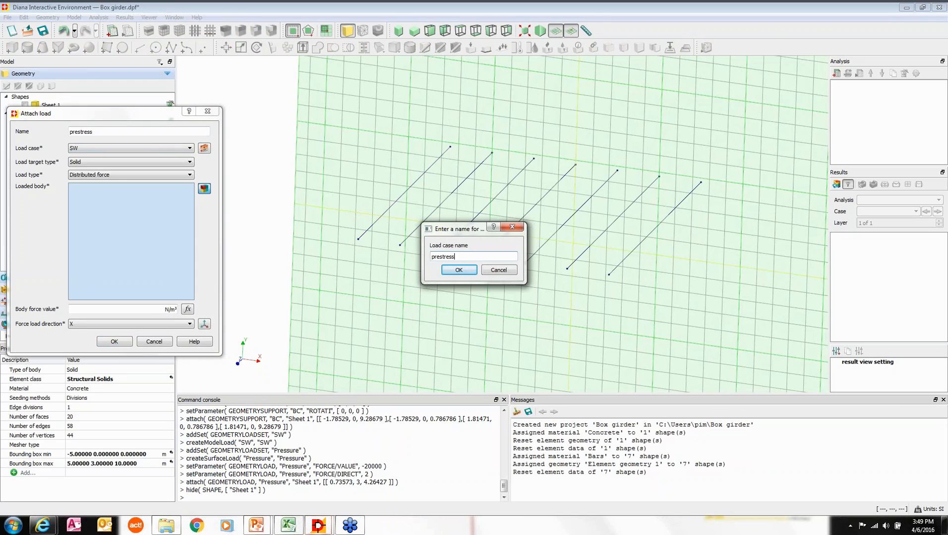
left_click(460, 270)
- Attach the load as a reinforcement bar prestress of 4e9 N/m² on all seven reinforcement lines
left_click(148, 174)
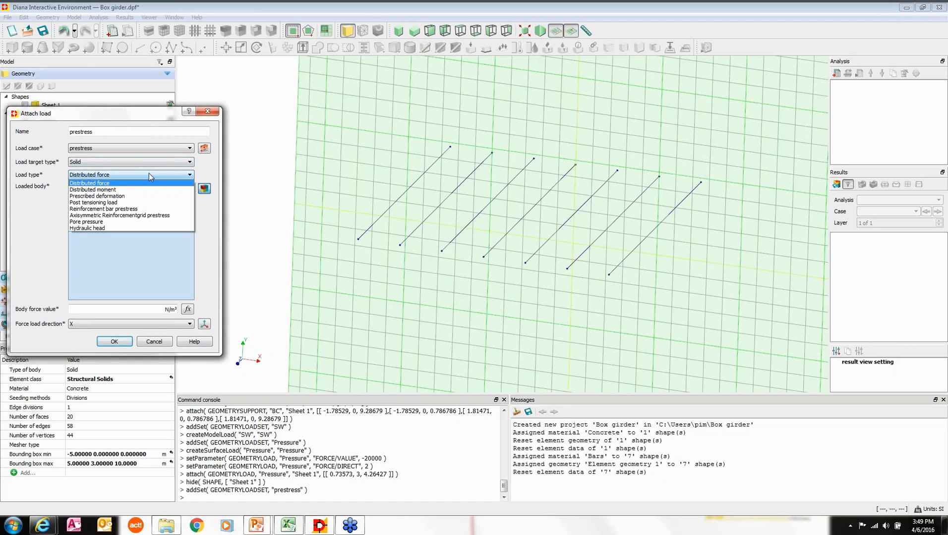
left_click(141, 209)
left_click_drag(328, 95, 737, 320)
left_click(136, 324)
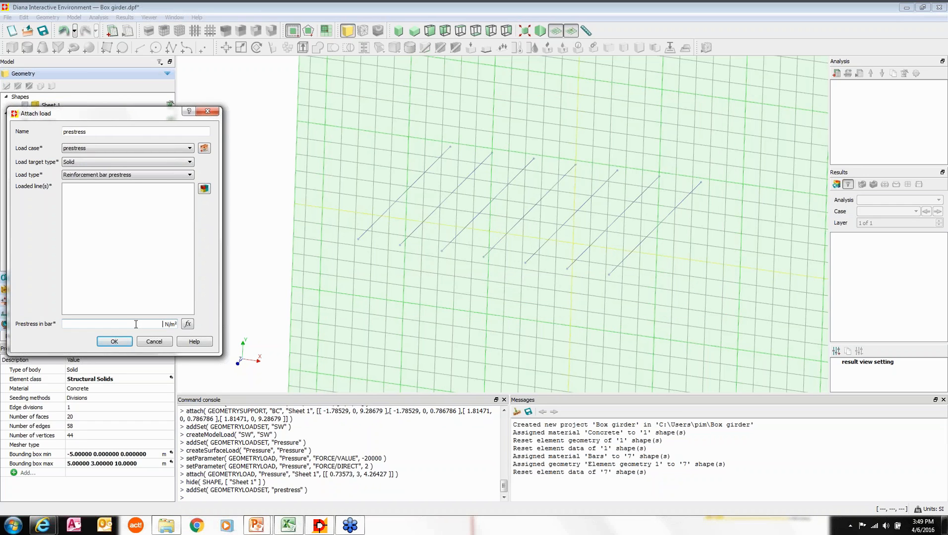
type("4e9")
key("Tab")
left_click(167, 257)
left_click_drag(305, 91, 761, 326)
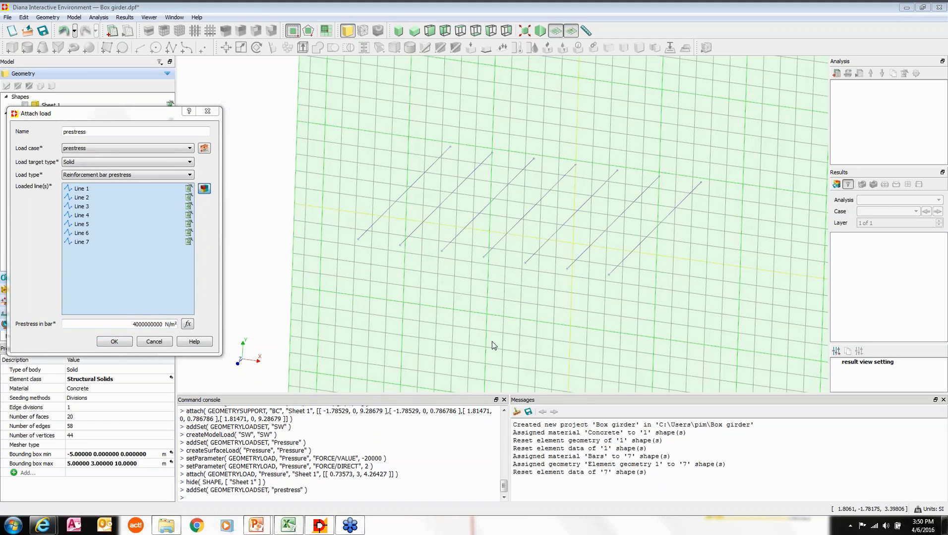
left_click(122, 345)
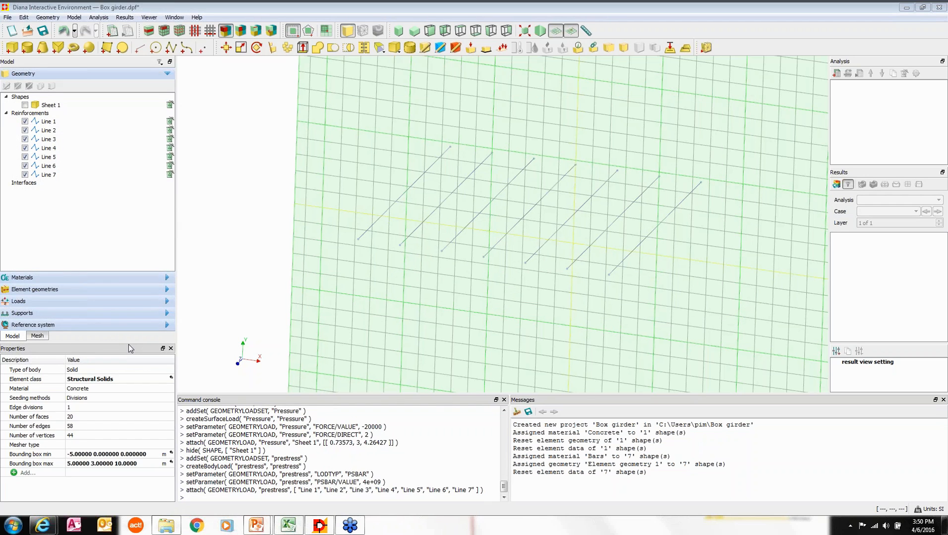
- Show Sheet 1 again and set its mesh seeding to a desired element size of 0.15 m
left_click(25, 105)
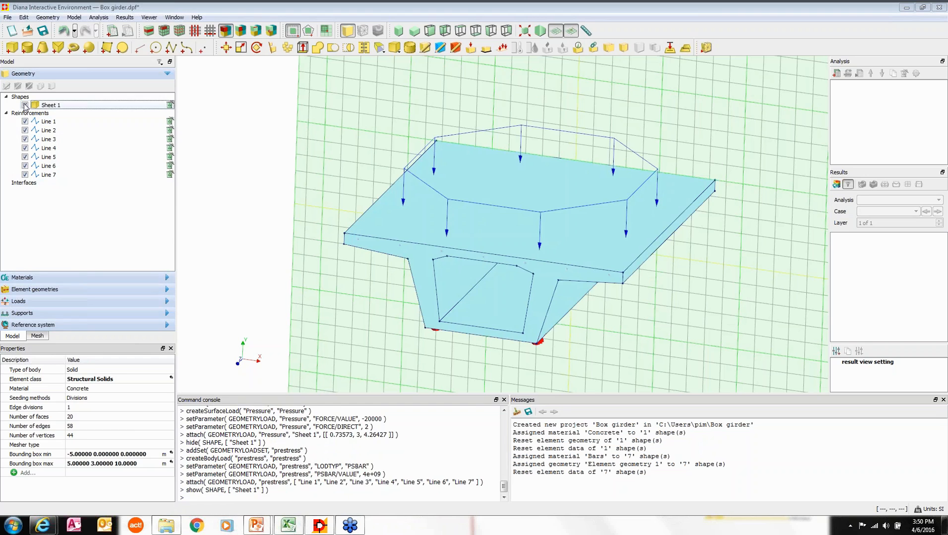
left_click(407, 51)
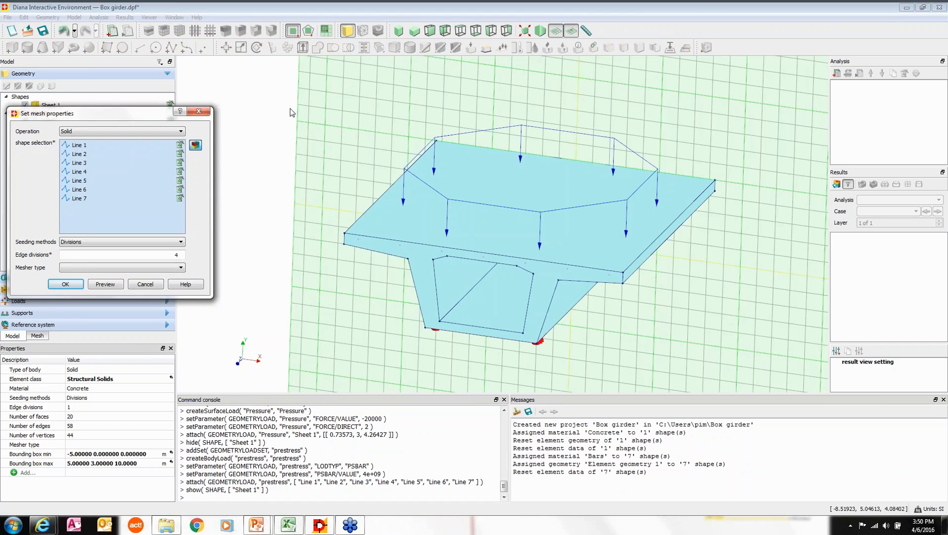
left_click(199, 112)
left_click(408, 48)
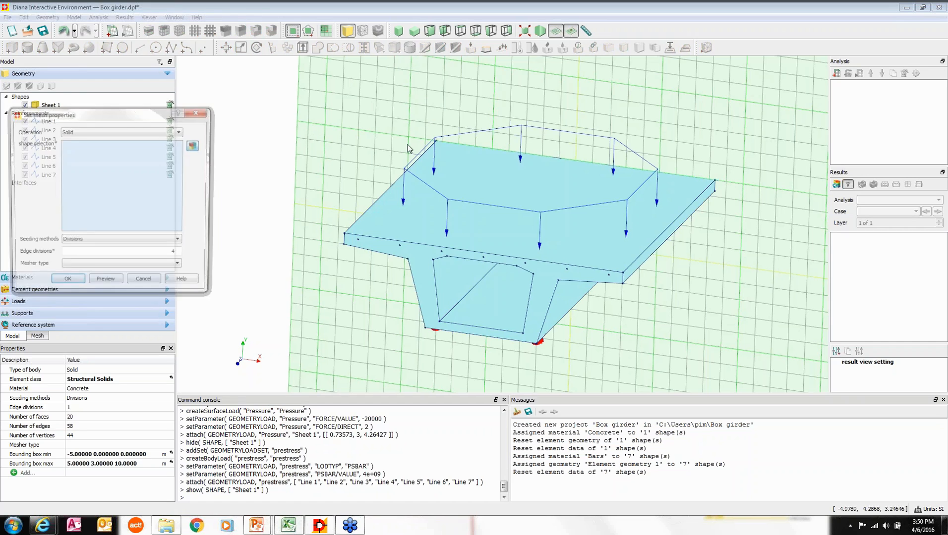
left_click(140, 244)
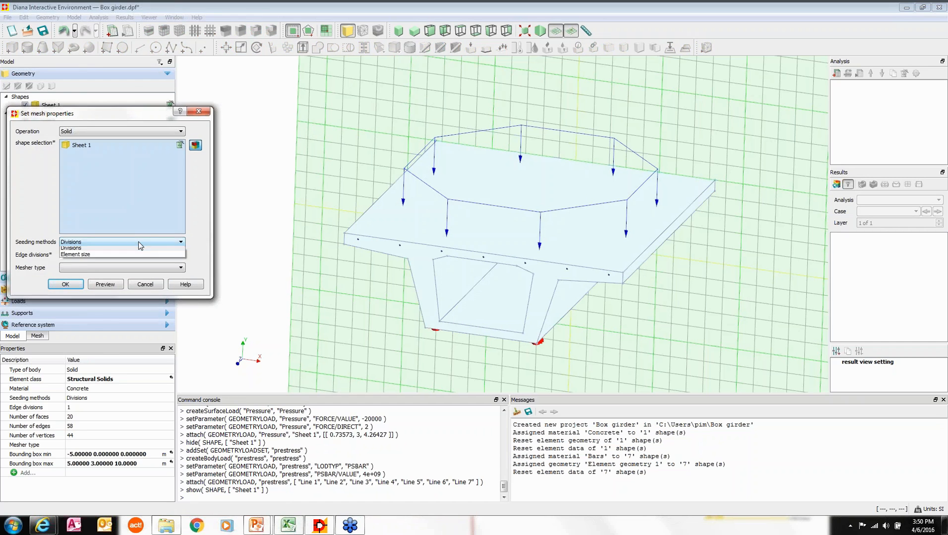
left_click(155, 258)
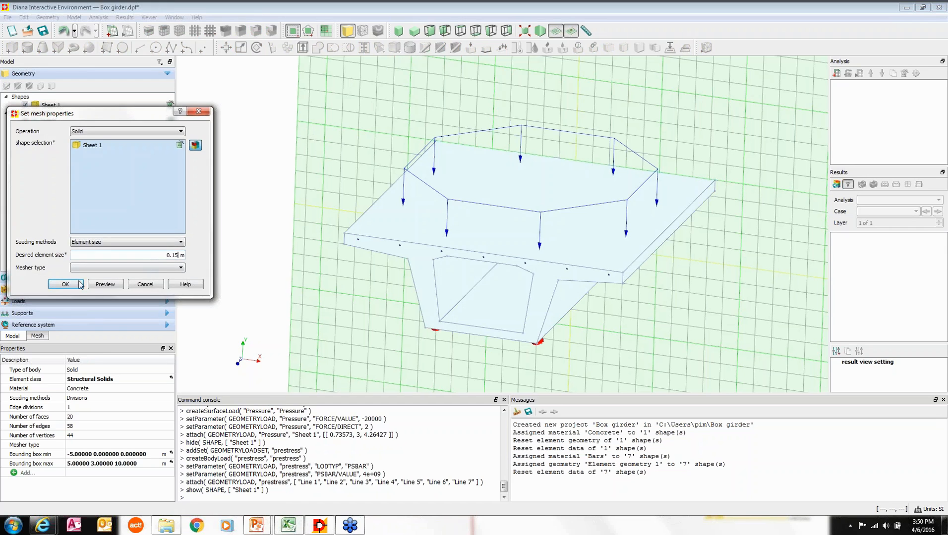
left_click(57, 285)
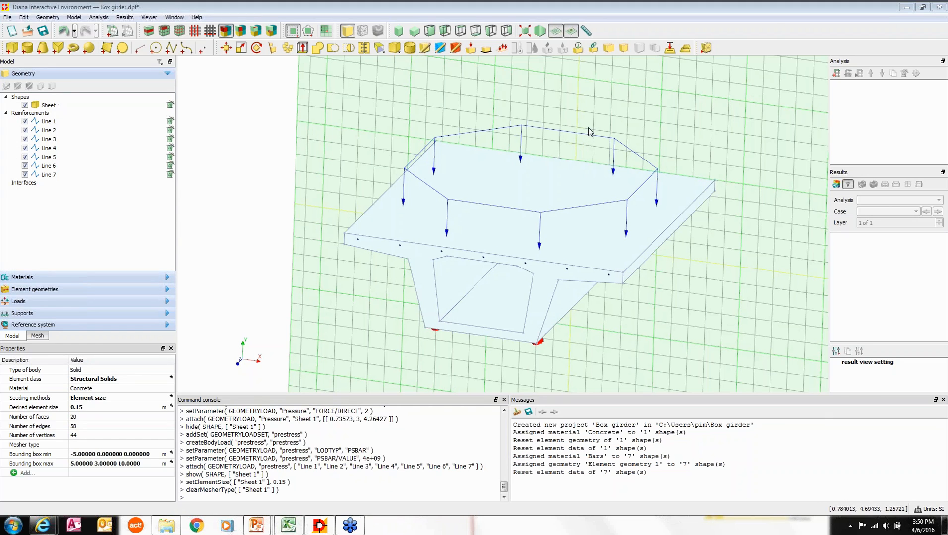
- Generate the finite element mesh of the box girder and inspect it from the side
left_click(706, 47)
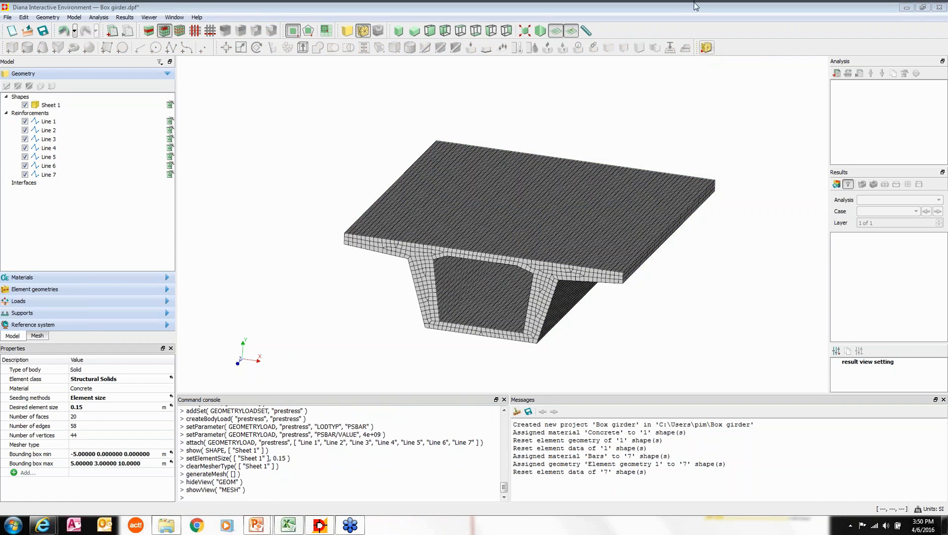
middle_click_drag(618, 204, 574, 265)
middle_click_drag(531, 240, 575, 179)
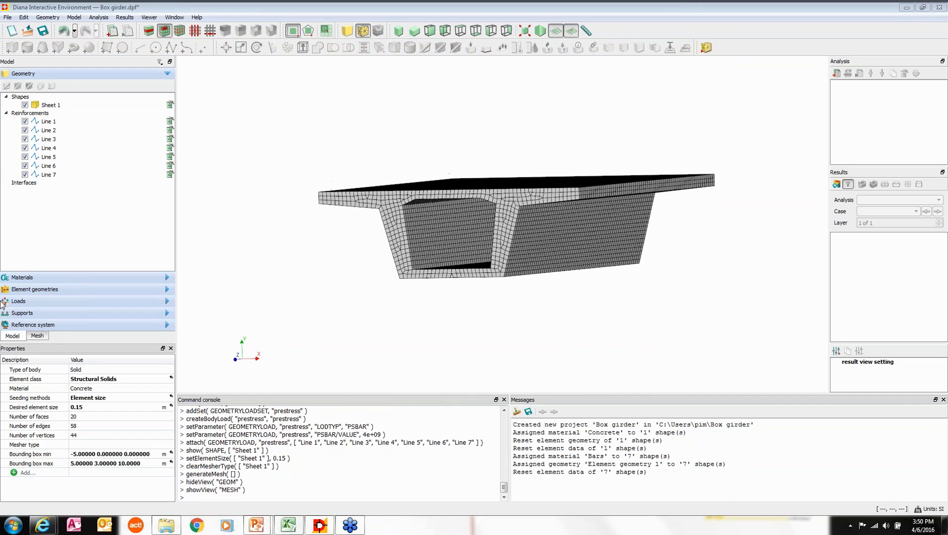
- Add a fourth load combination with a factor of 1 for each of SW, Pressure and prestress
left_click(37, 336)
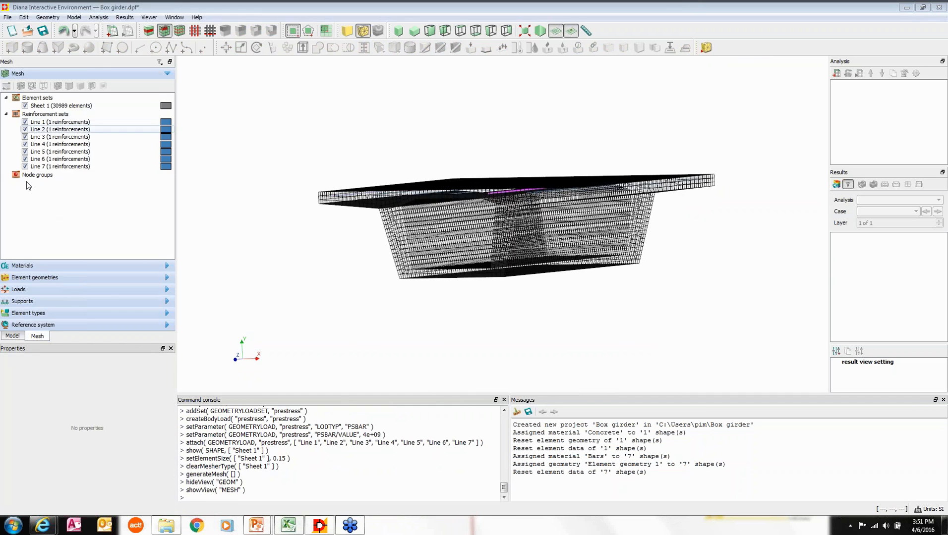
left_click(31, 290)
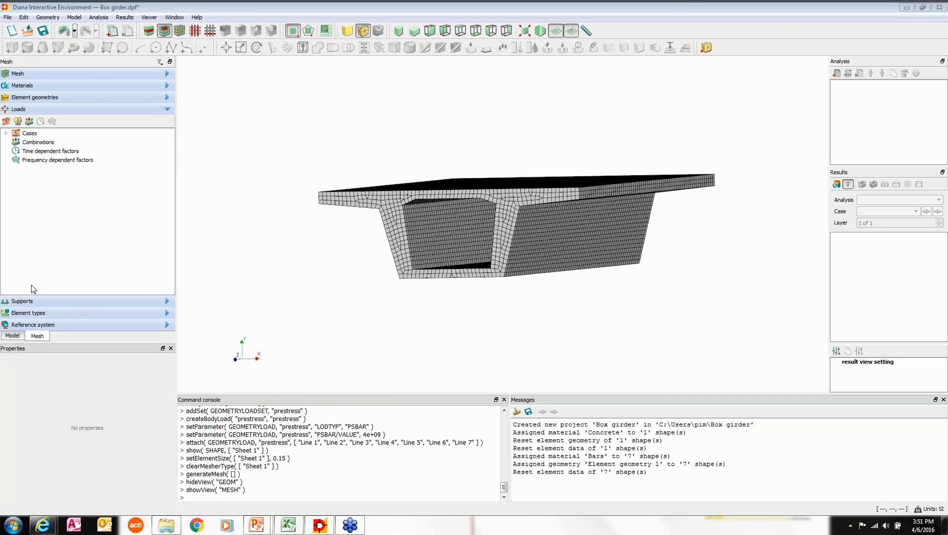
left_click(35, 143)
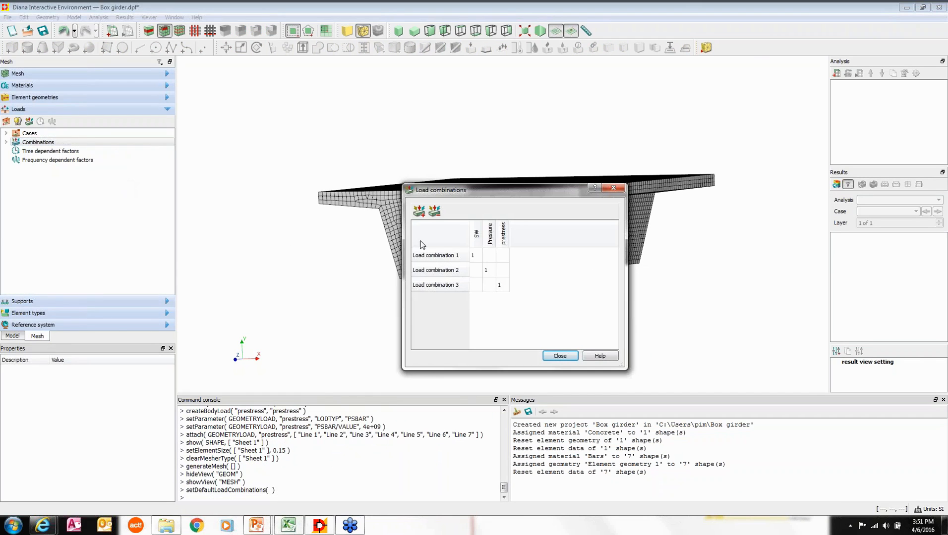
left_click(419, 211)
left_click(478, 303)
type("1")
left_click(491, 301)
type("1")
left_click(503, 302)
type("1")
left_click(568, 357)
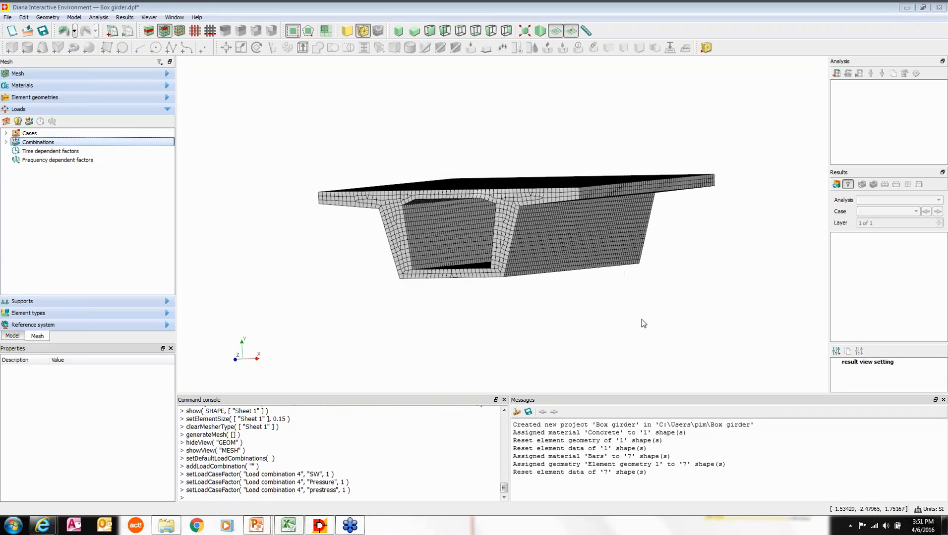
- Create an analysis with a Structural linear static command and run it
left_click(836, 74)
left_click(846, 86)
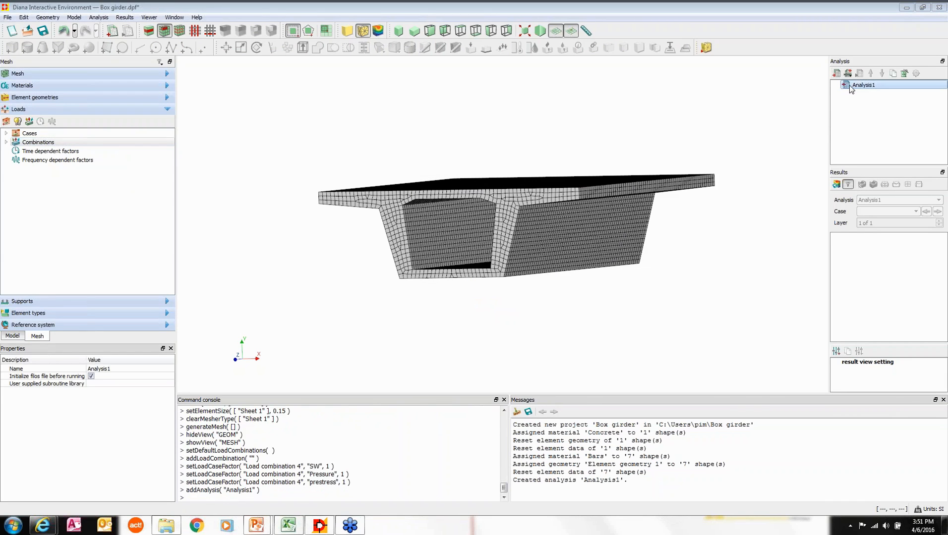
right_click(850, 87)
mouse_move(873, 90)
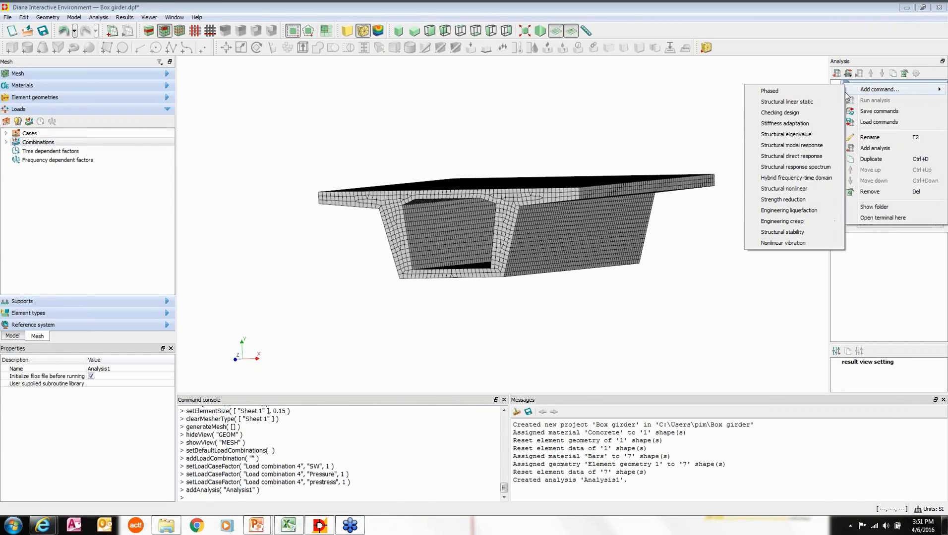
left_click(826, 107)
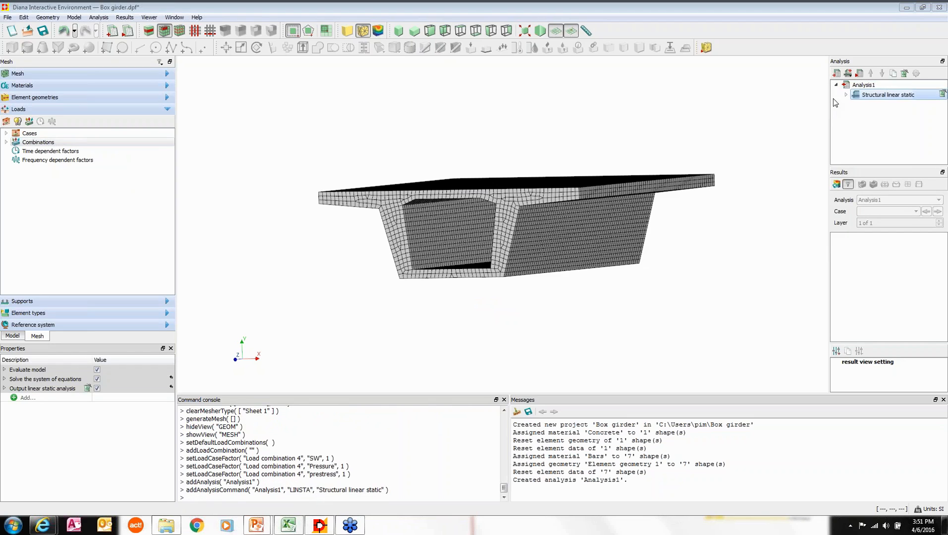
left_click(859, 73)
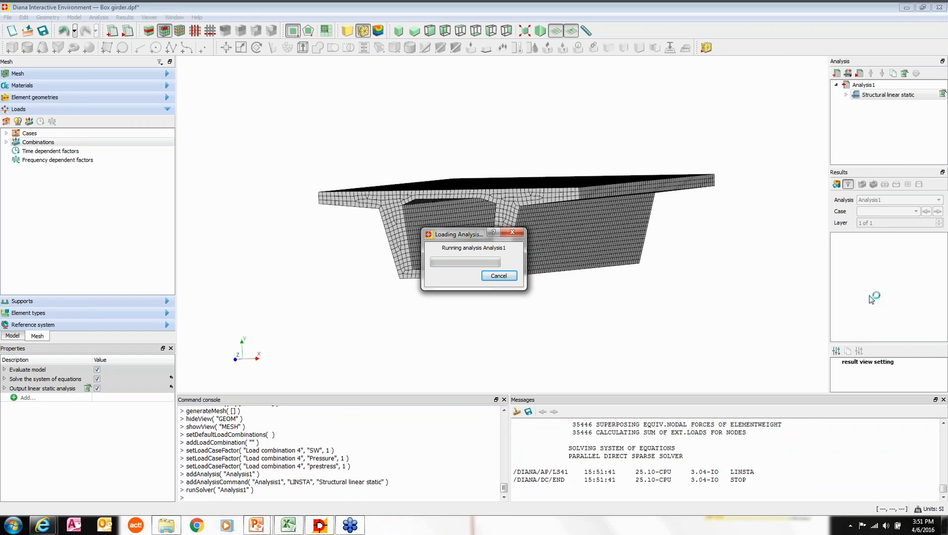
- Plot the total displacements DtXYZ as contours for Load-combination 1
middle_click_drag(551, 258, 552, 290)
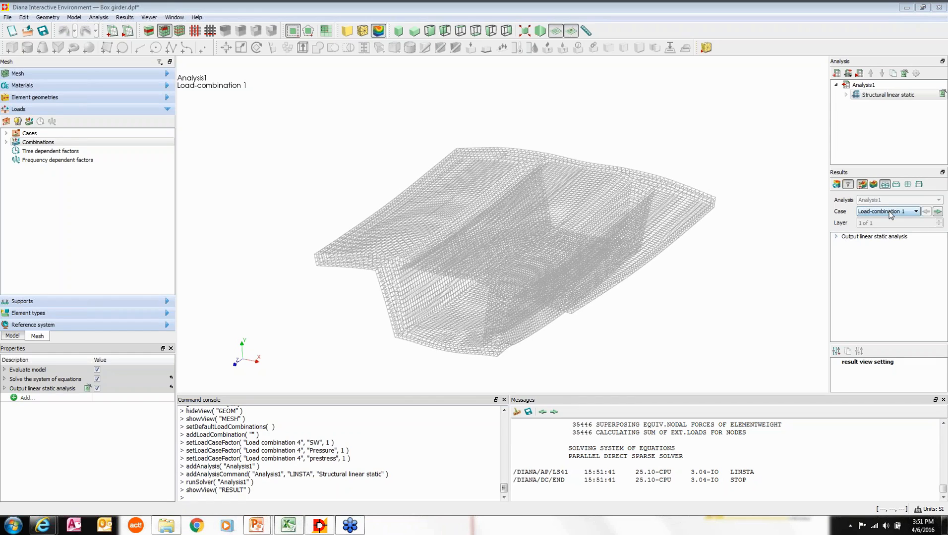
left_click(836, 237)
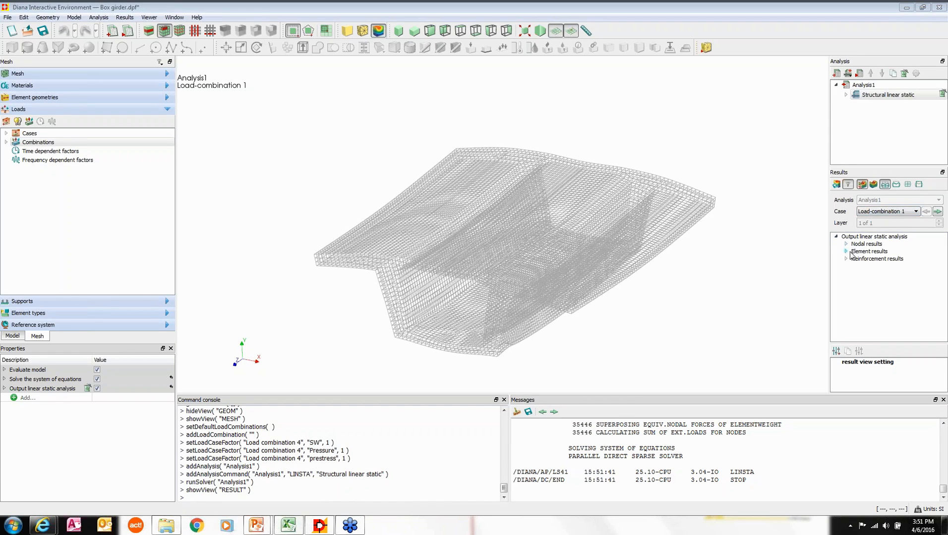
left_click(846, 244)
left_click(899, 213)
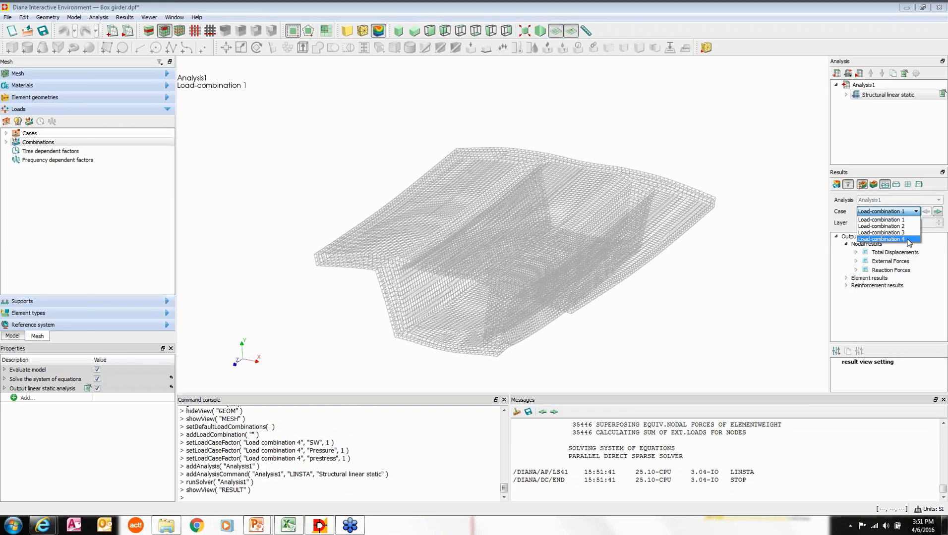
left_click(883, 219)
double_click(893, 252)
left_click(890, 288)
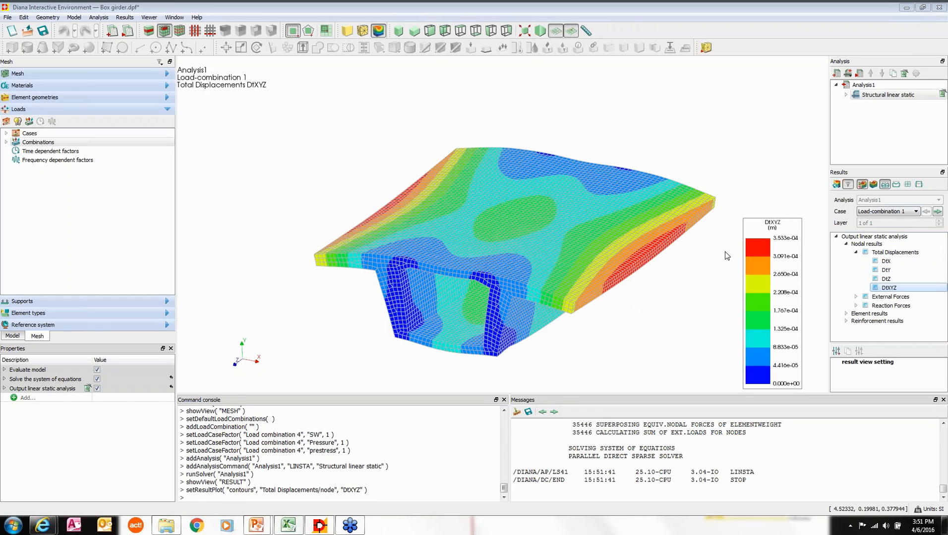
- Show only feature edges on the displacement plot and step through the result cases up to Load-combination 4
left_click(897, 185)
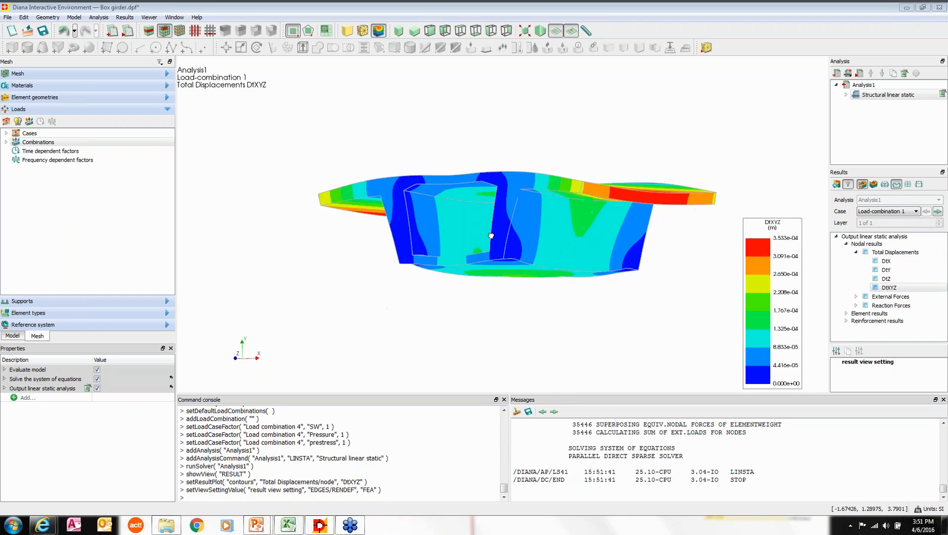
left_click(937, 212)
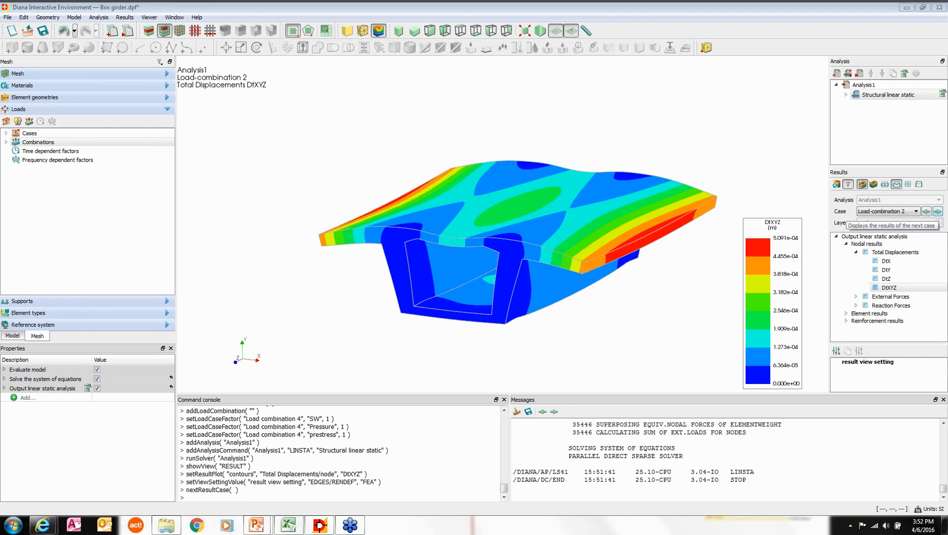
left_click(938, 212)
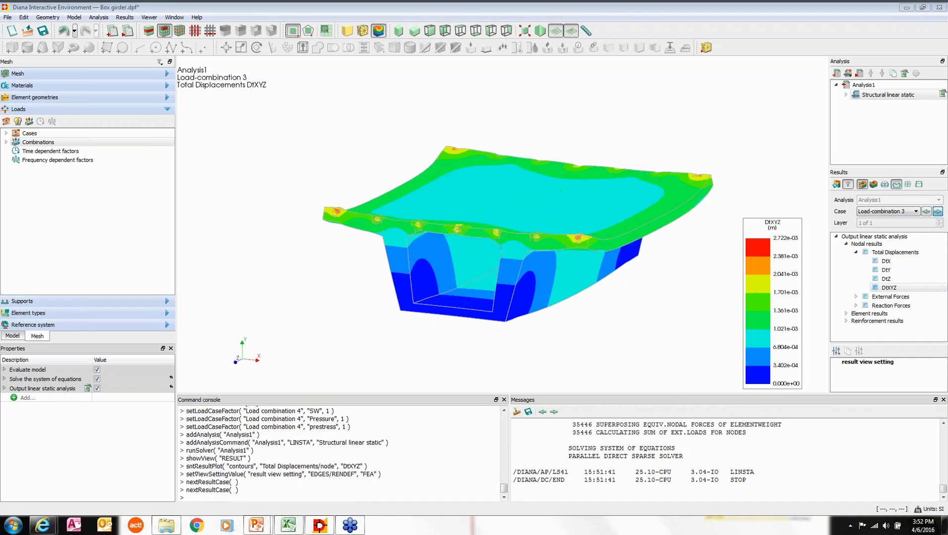
left_click(937, 212)
mouse_move(495, 255)
middle_mouse_down()
mouse_move(402, 317)
mouse_move(481, 253)
mouse_move(484, 228)
mouse_move(479, 265)
middle_mouse_up()
- Add a clipping plane to the clip settings of the contour plot
left_click(843, 366)
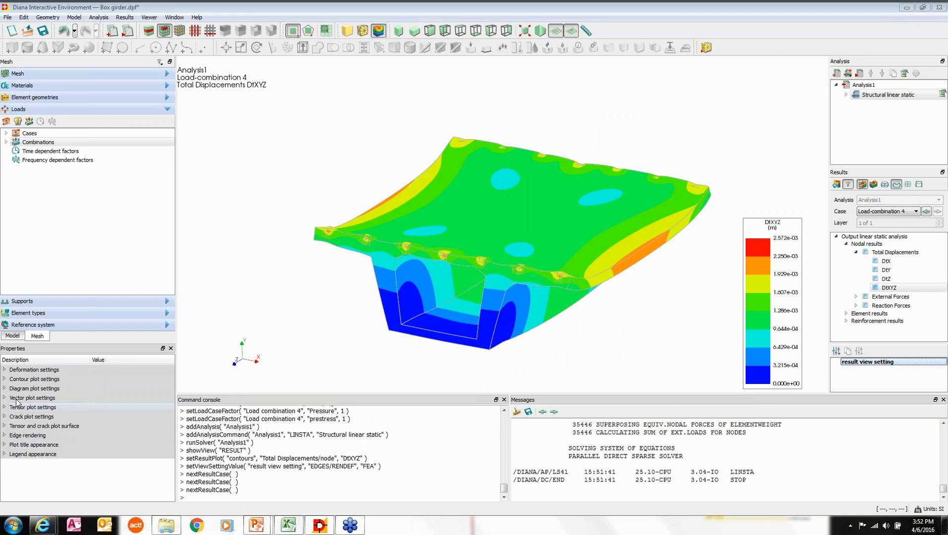
left_click(5, 380)
left_click(12, 425)
scroll(35, 426, "down", 1)
right_click(31, 427)
left_click(55, 436)
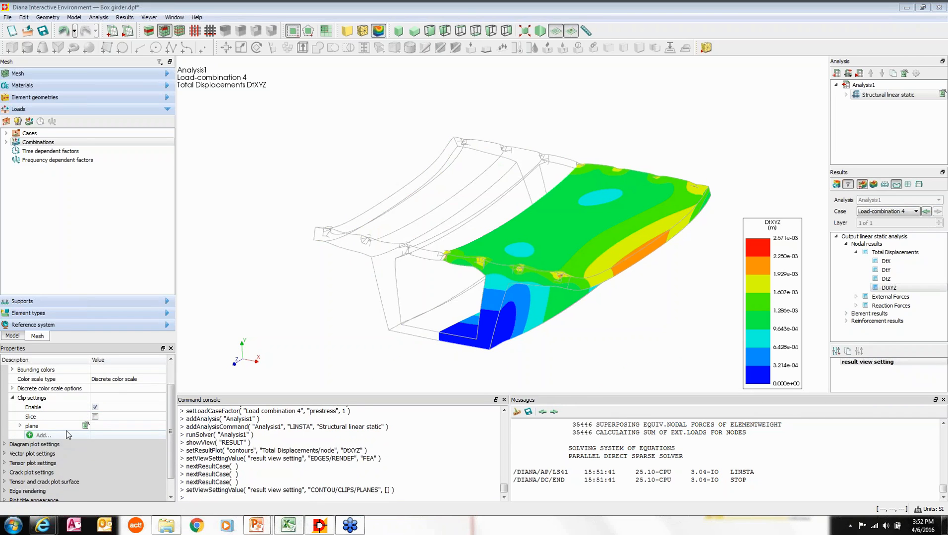
- Enable reverse clipping for the new clipping plane
left_click(18, 427)
left_click(20, 426)
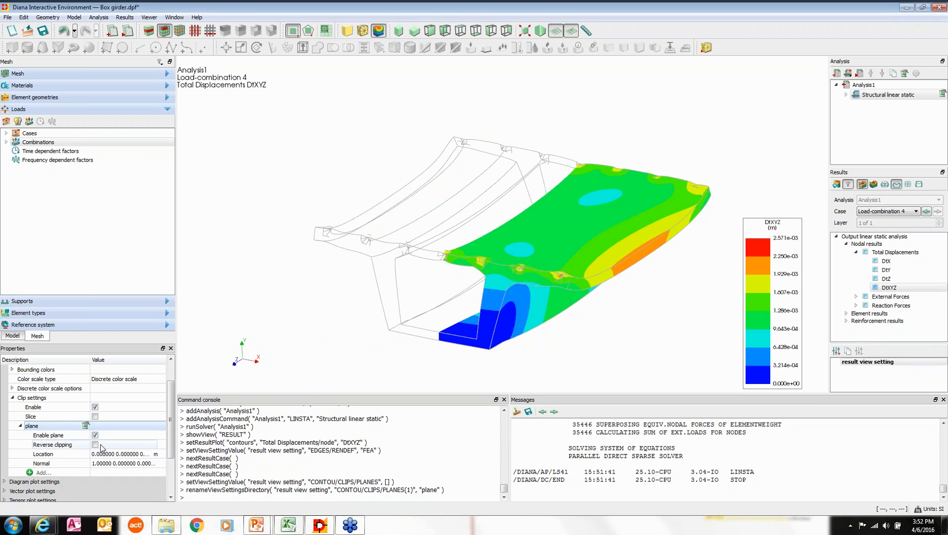
left_click(94, 445)
- Display the clipping plane in the result view and move it along X to about -0.87 m
right_click(260, 170)
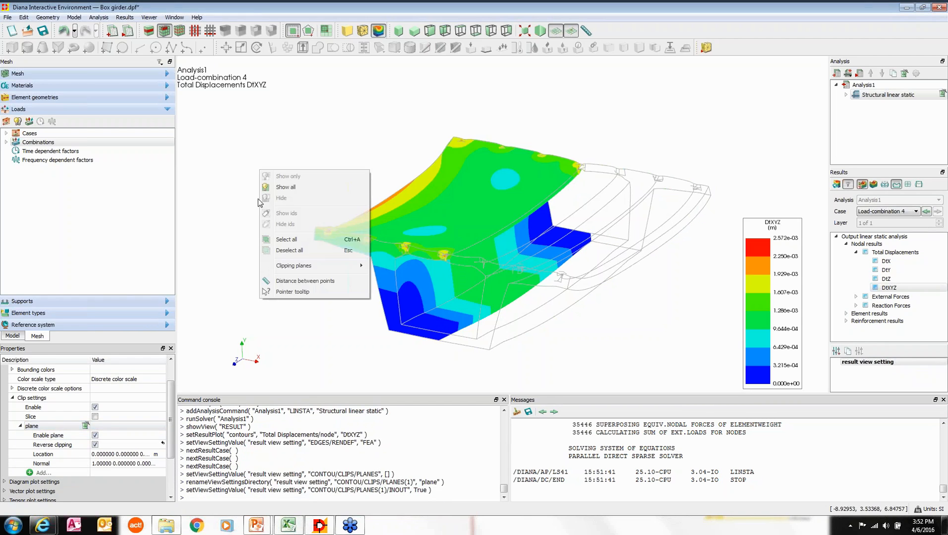
mouse_move(353, 271)
left_click(395, 267)
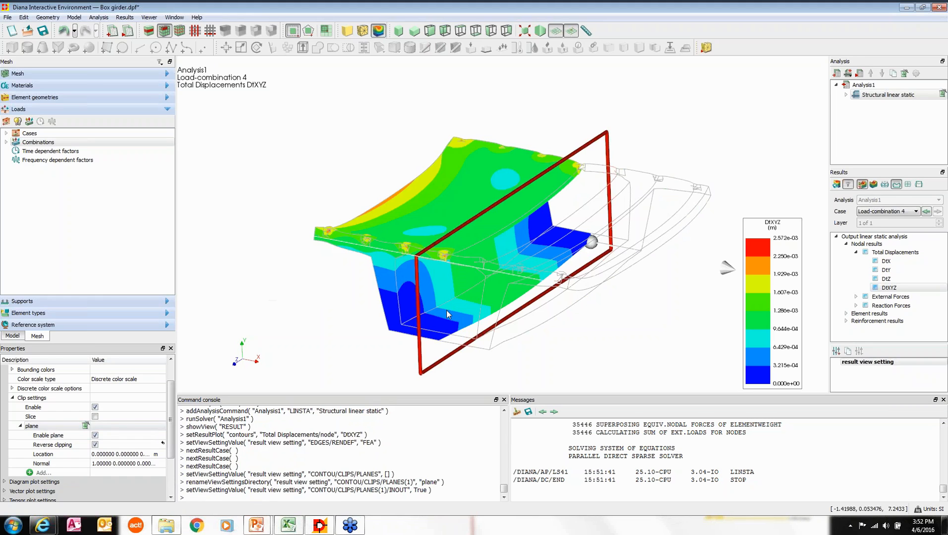
left_click_drag(396, 349, 375, 344)
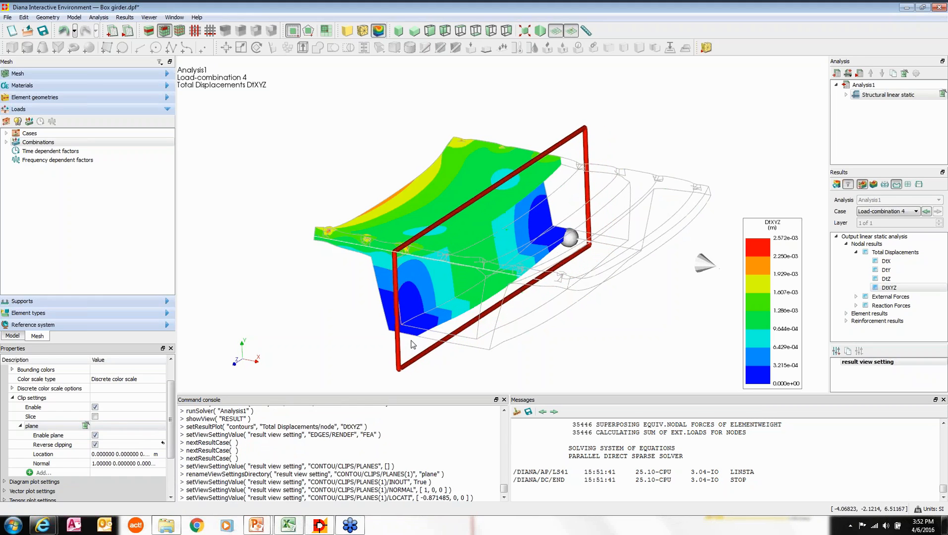
- Move the clipping plane to about -1.81 m in X, rotate its normal nearly parallel to Z, and shift it to about 5.11 m along Z
left_click_drag(681, 259, 480, 288)
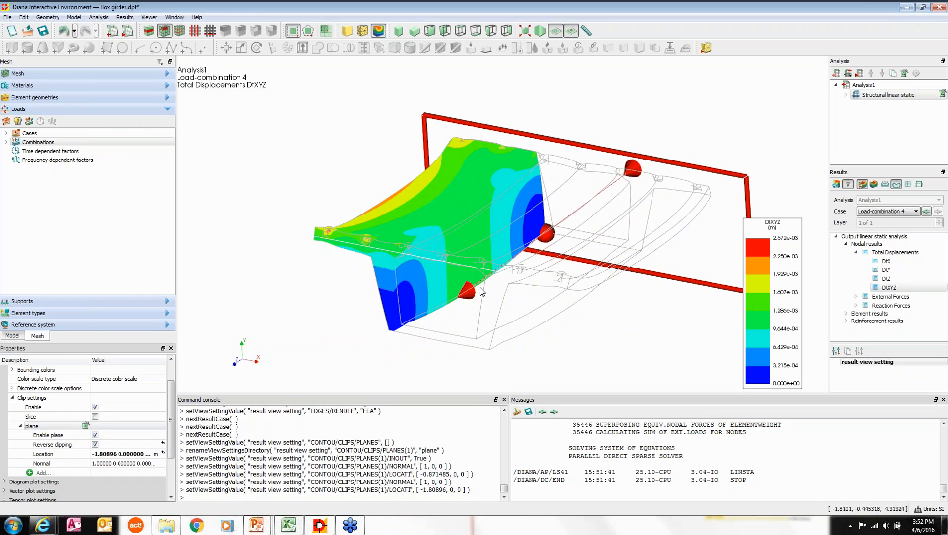
left_click_drag(715, 177, 590, 275)
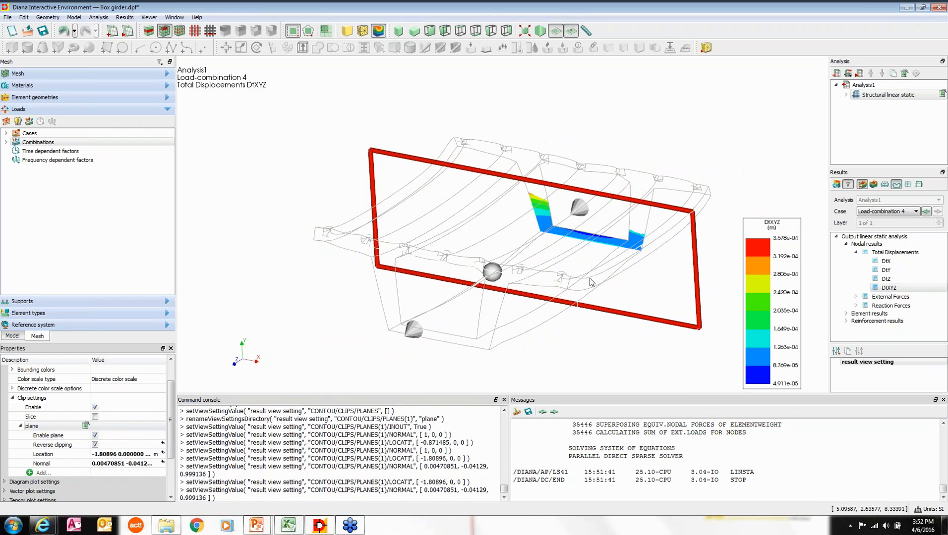
left_click_drag(700, 314, 645, 357)
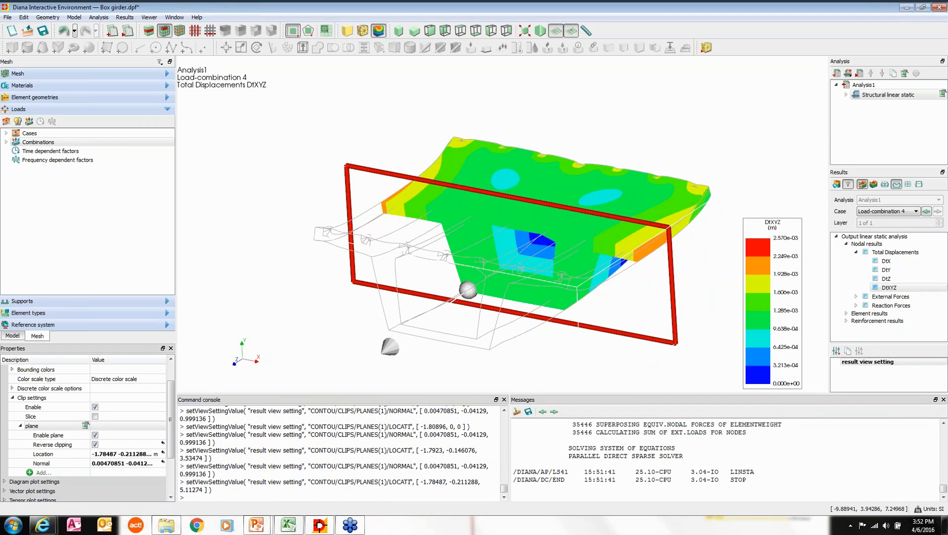
- Disable the clipping plane and inspect the total displacement contours on the complete girder, including its open end
left_click(95, 435)
left_click(95, 435)
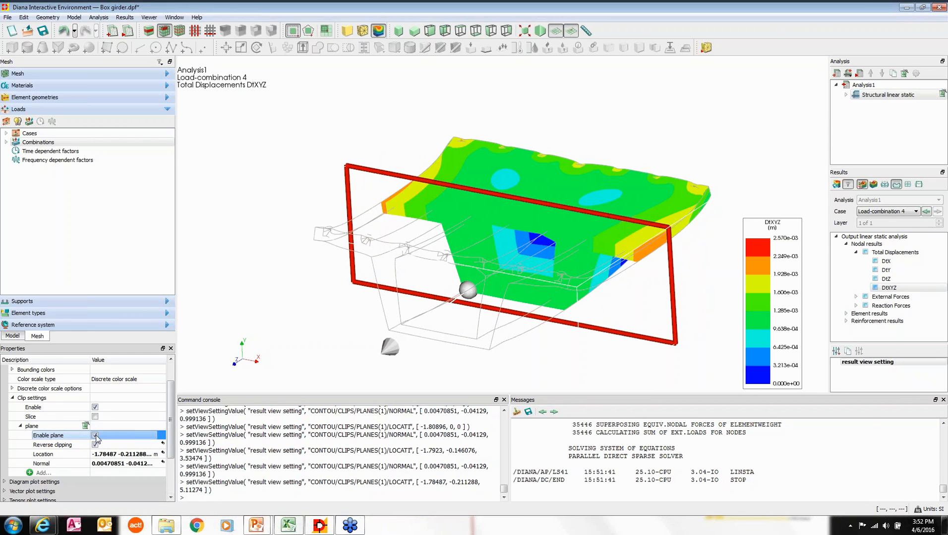
middle_click_drag(351, 258, 671, 253)
middle_click_drag(454, 267, 598, 316)
middle_click_drag(256, 219, 329, 194)
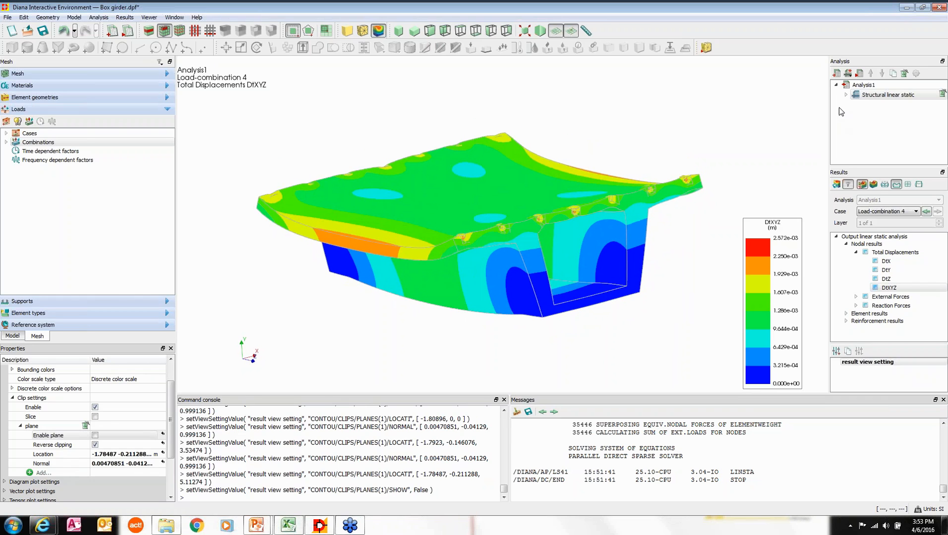
- Expand the structural linear static analysis to view its component steps
left_click(845, 95)
left_click(890, 288)
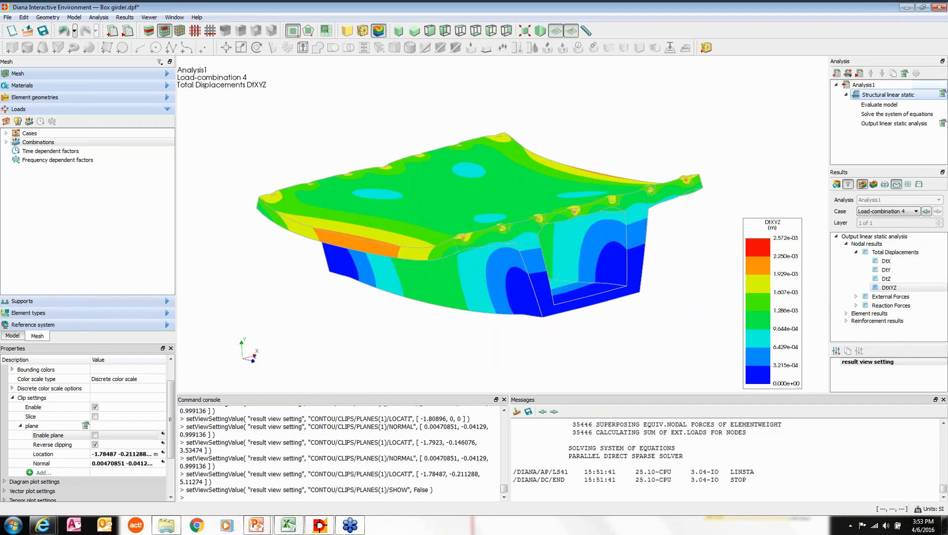
- Minimise the DIANA model and the Excel coordinate workbook to return to the presentation's contact slide
left_click(905, 7)
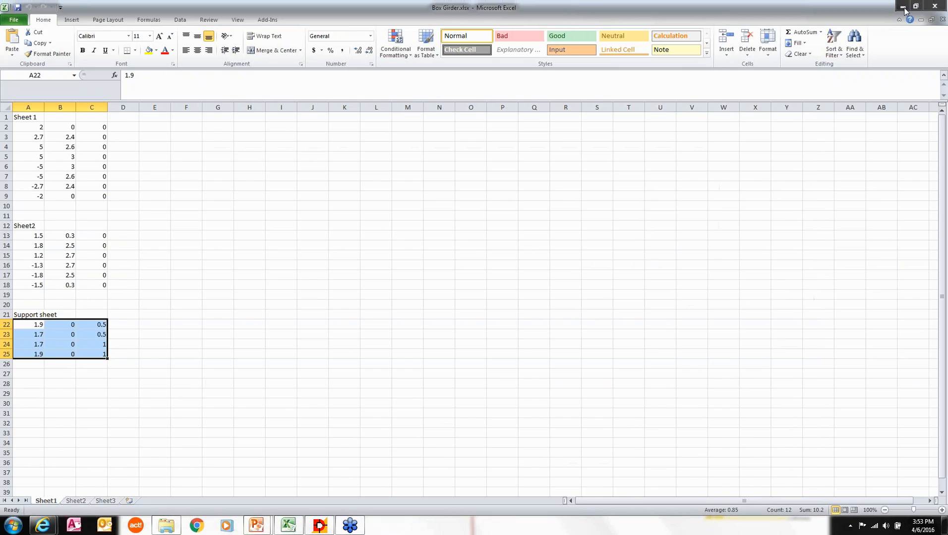
left_click(903, 7)
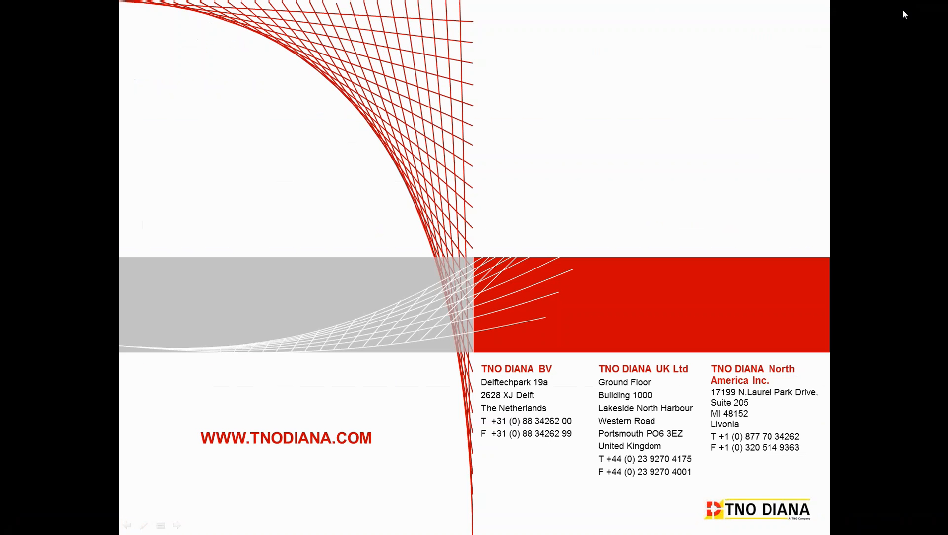